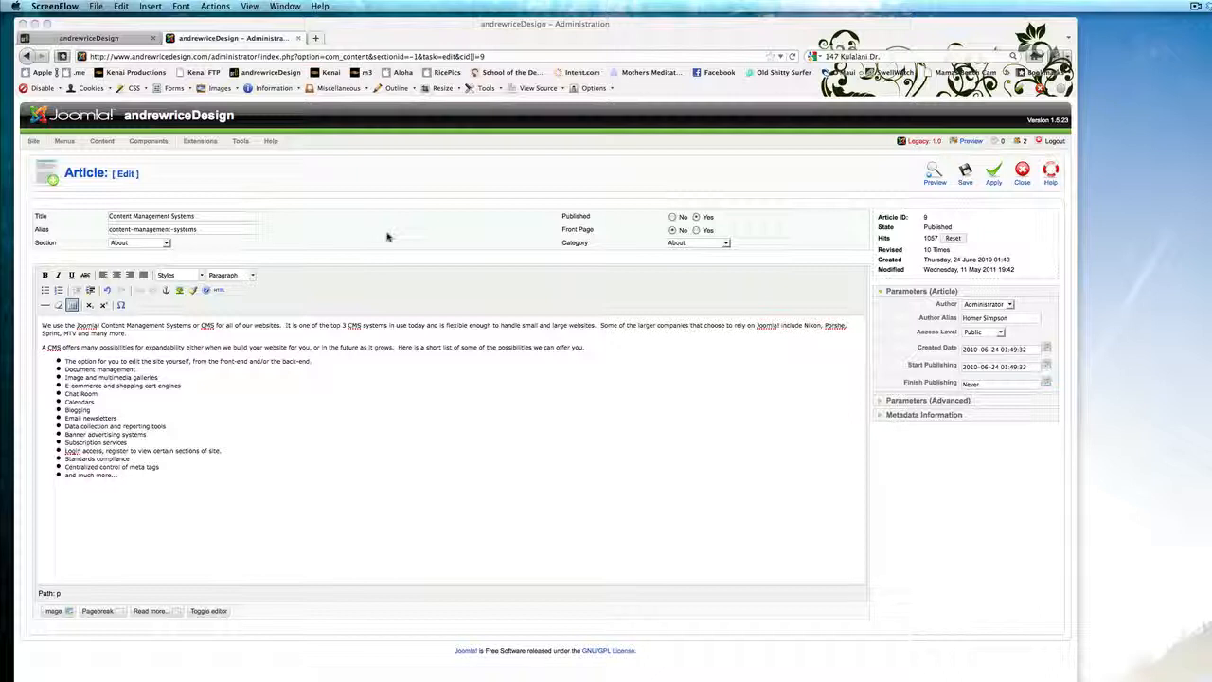
# Close the open Content Management Systems article and start a new article.
pyautogui.click(363, 232)
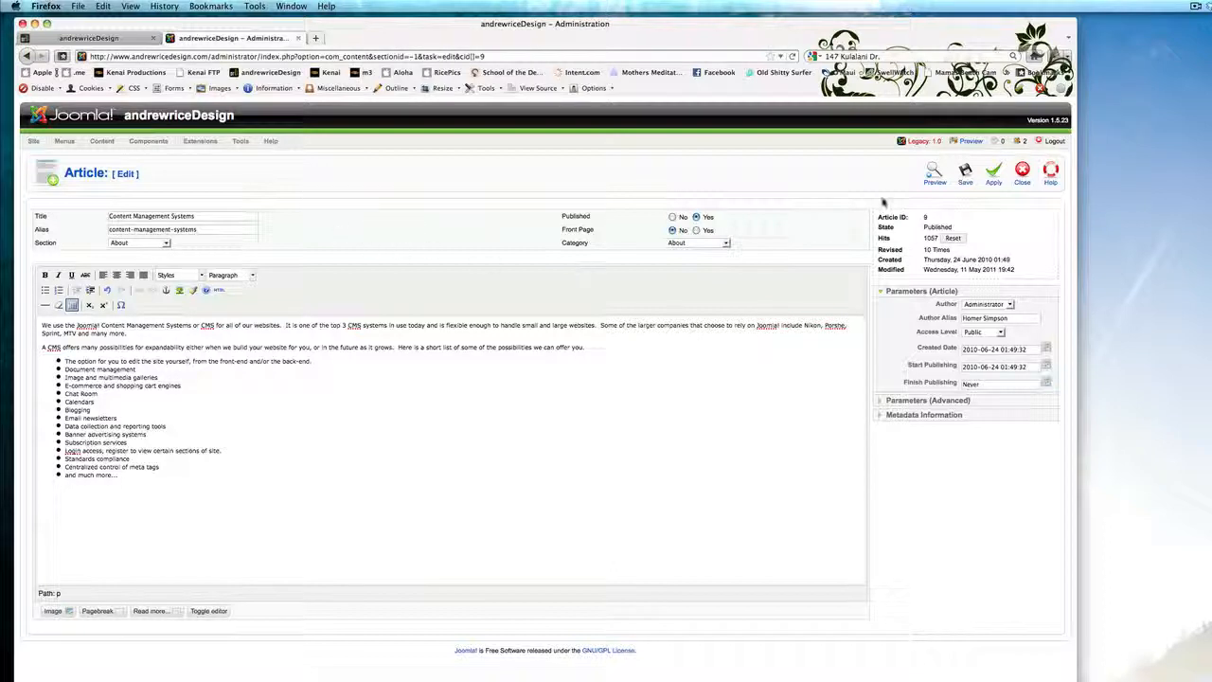
pyautogui.click(1022, 174)
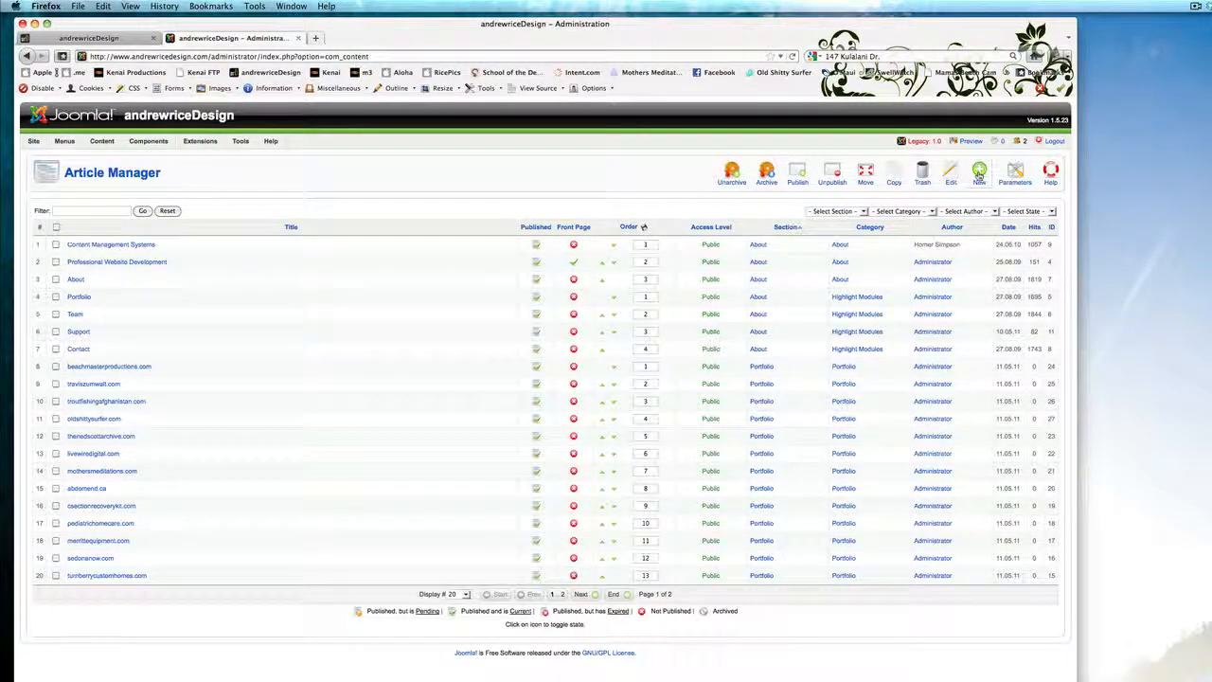
pyautogui.click(980, 174)
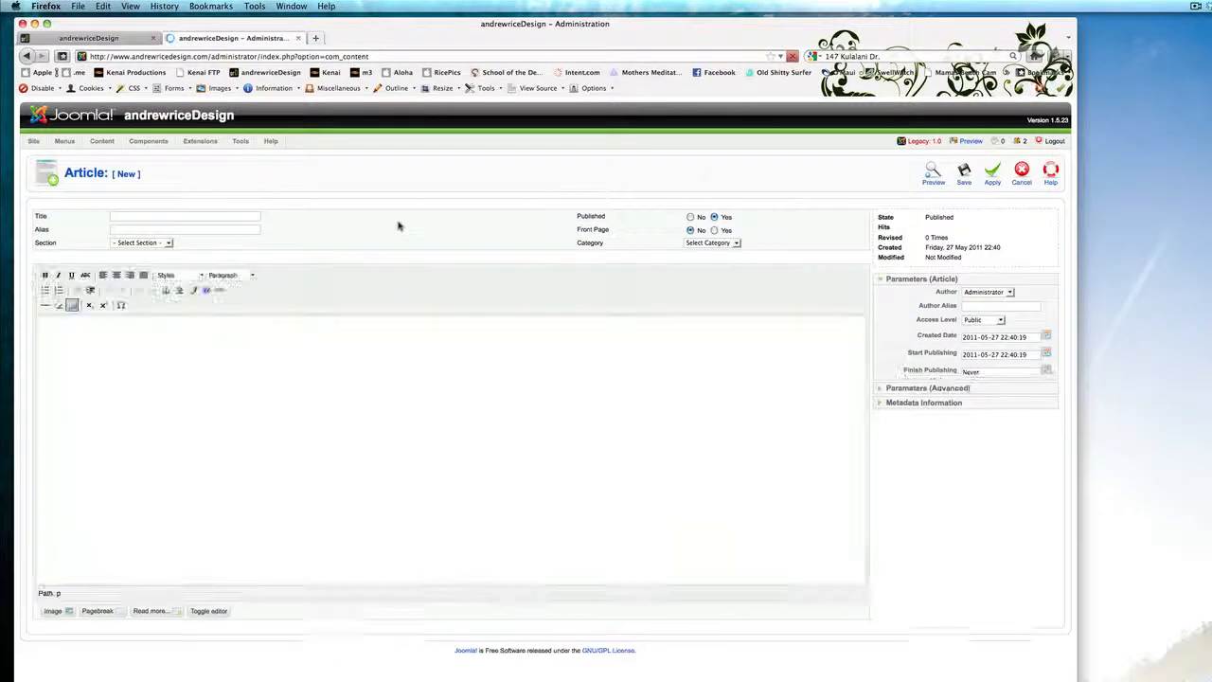
# Enter New Article Name as the article title.
pyautogui.click(130, 216)
pyautogui.write('New A')
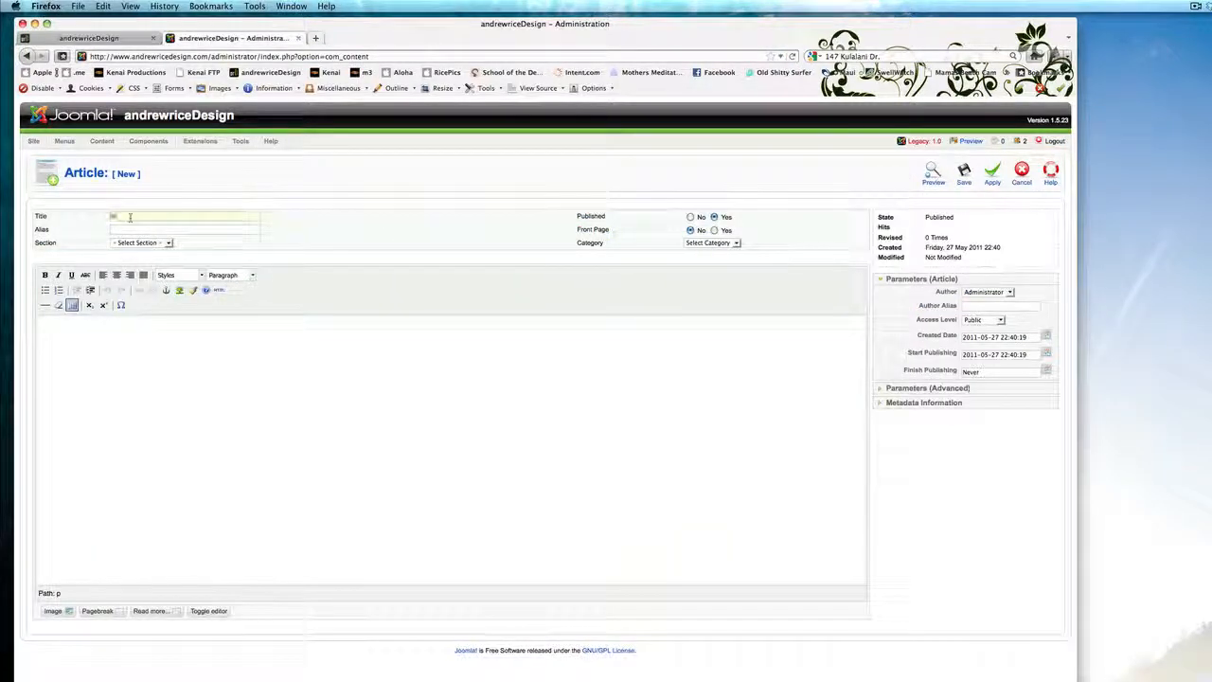
pyautogui.write('rtic')
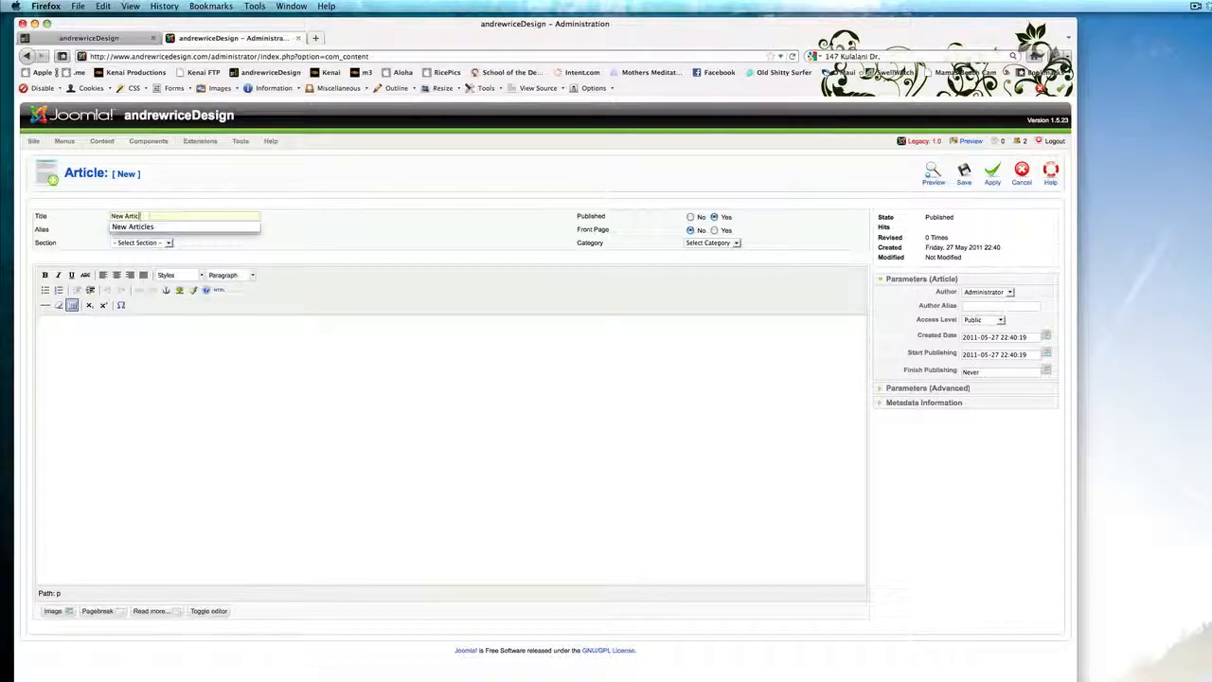
pyautogui.write('le Name')
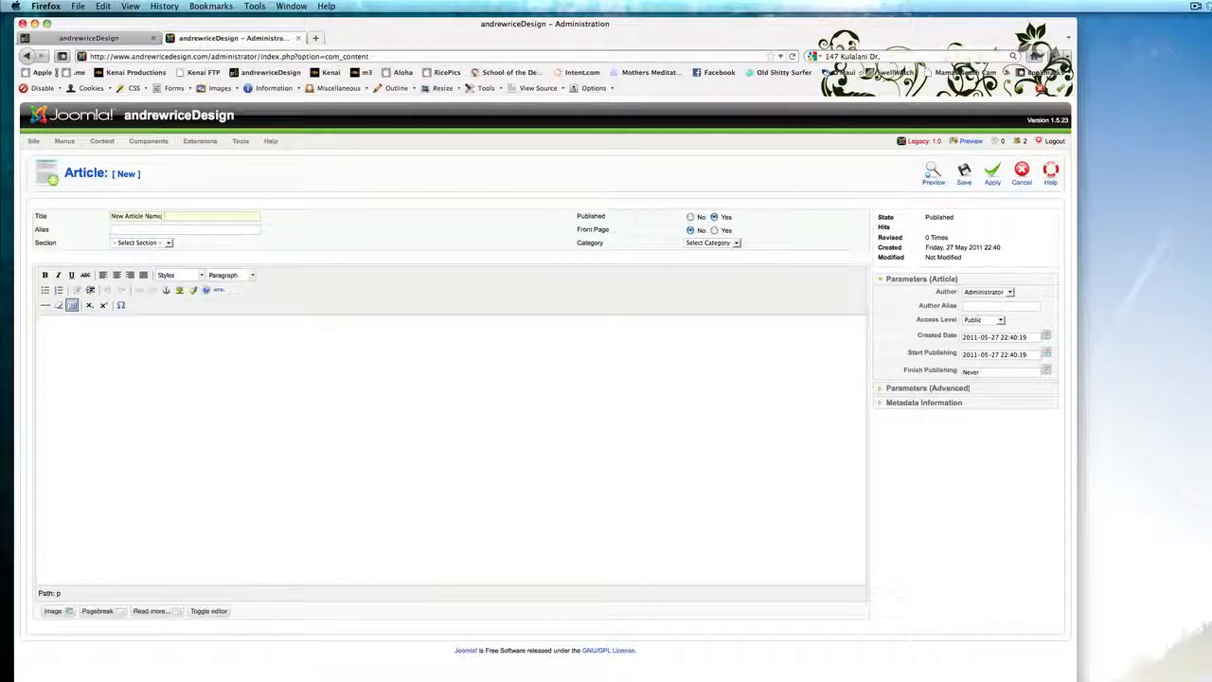
# Set the article's section to About, leaving its category as About.
pyautogui.click(132, 243)
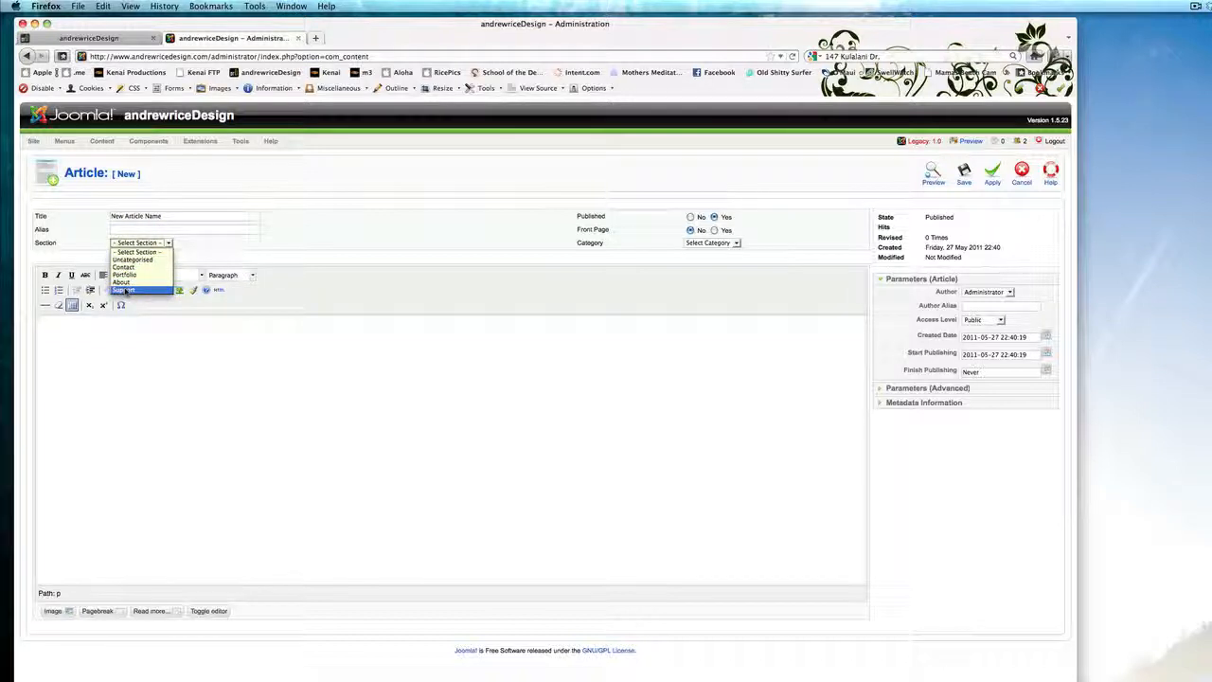
pyautogui.click(129, 291)
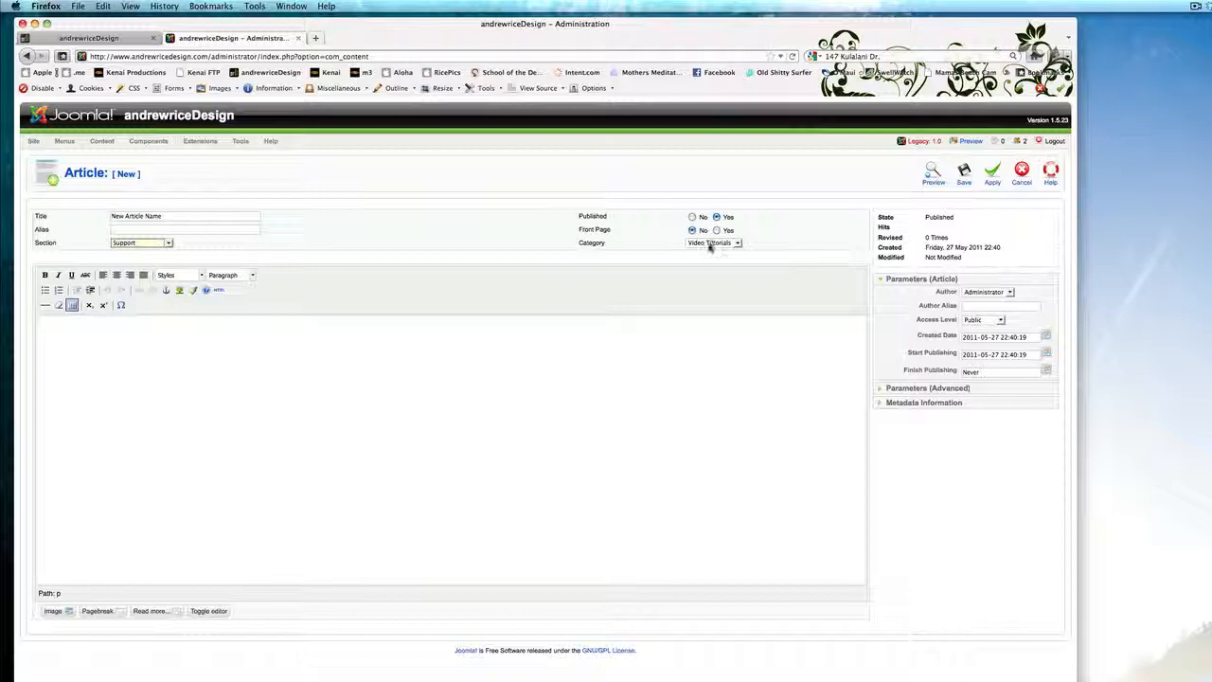
pyautogui.click(722, 245)
pyautogui.click(655, 244)
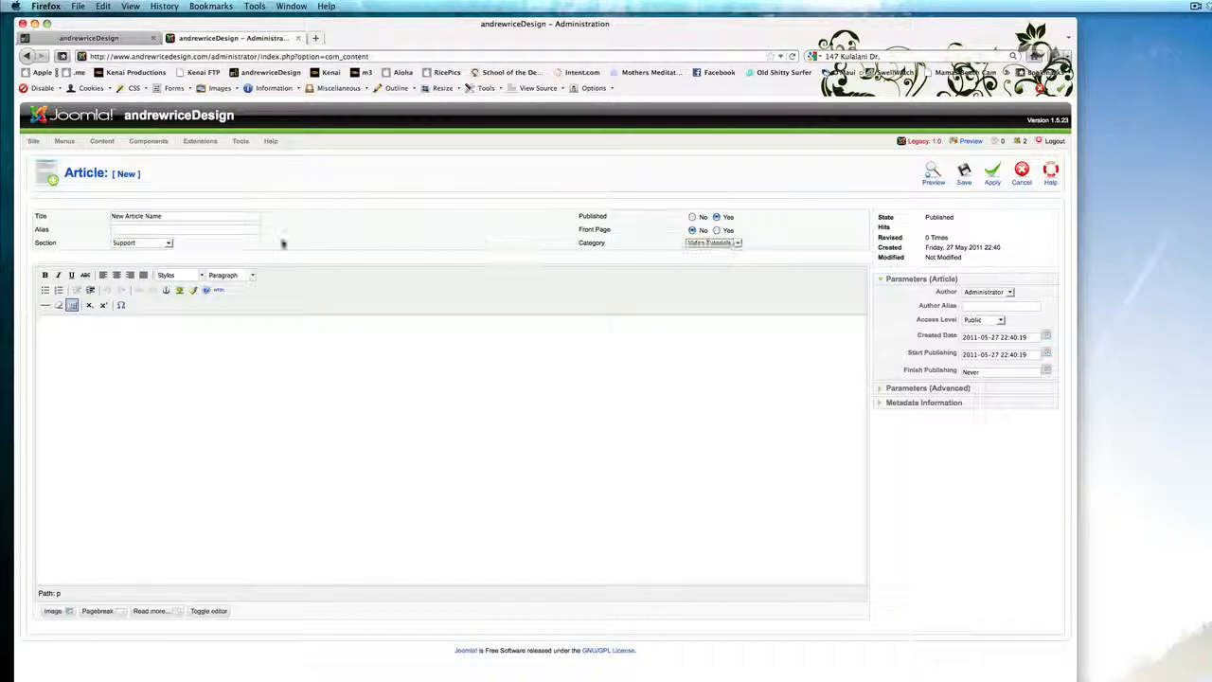
pyautogui.click(143, 244)
pyautogui.click(122, 282)
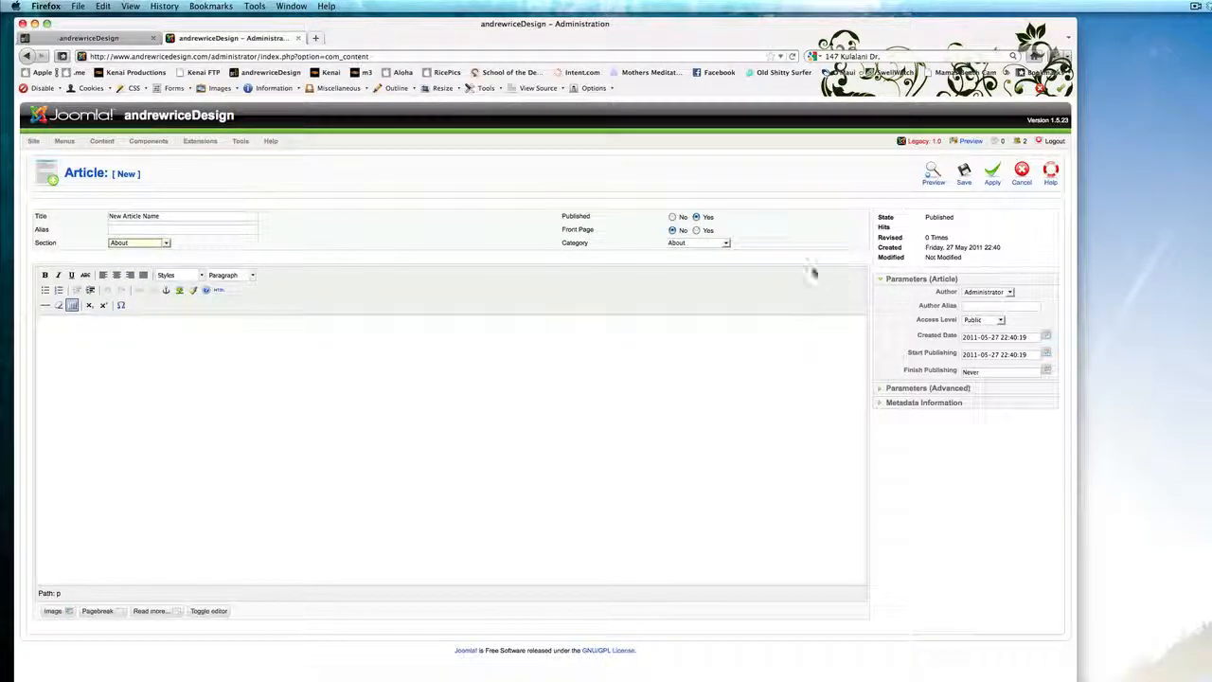
# Write Blah Bl as the article body and save the article.
pyautogui.click(122, 356)
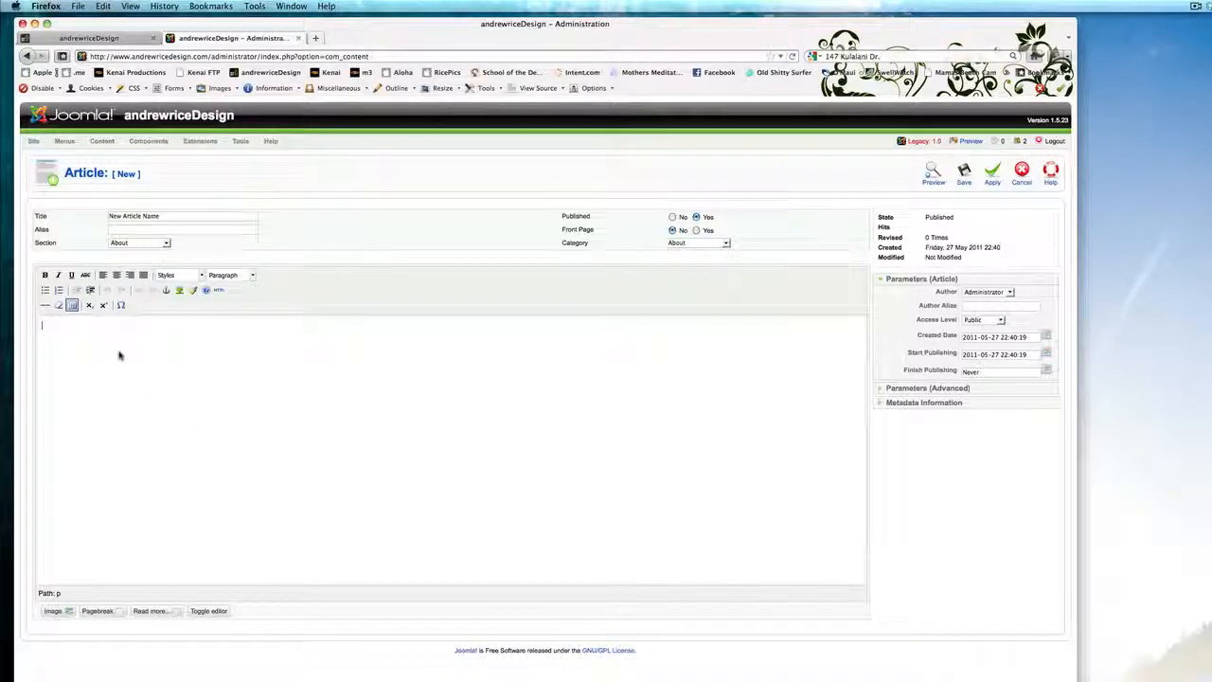
pyautogui.write('Blah Blah blah.....')
pyautogui.click(964, 173)
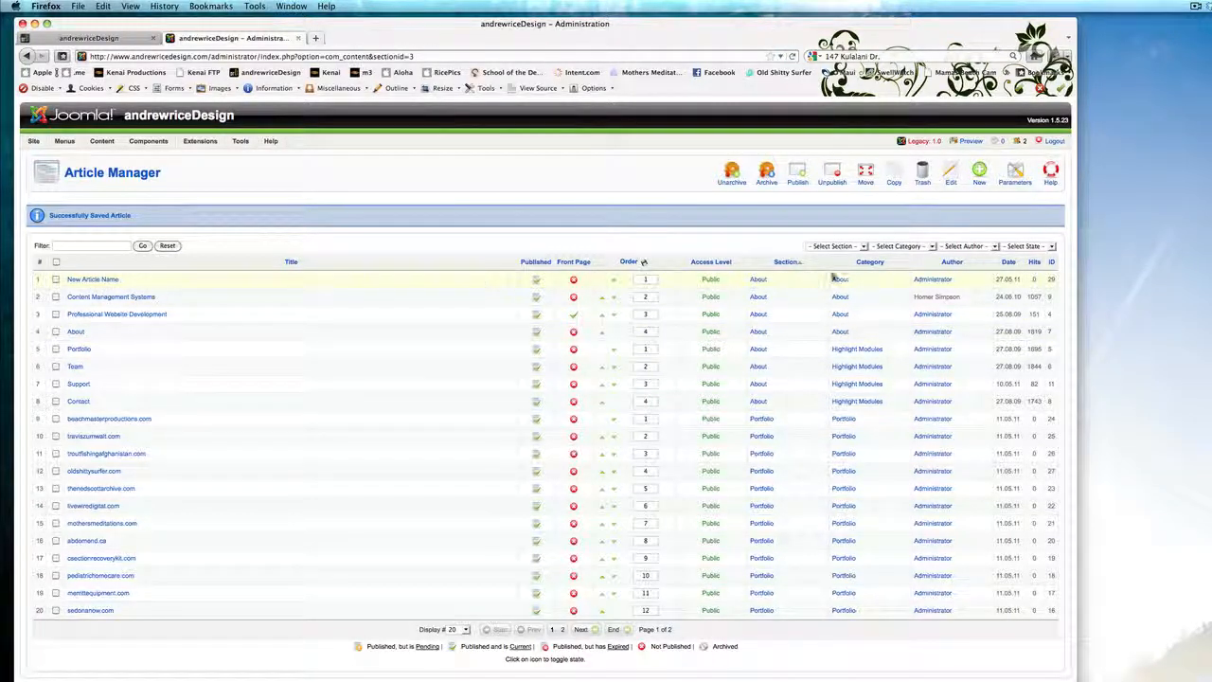
# Switch to the live site tab and open the Portfolio page.
pyautogui.moveTo(64, 142)
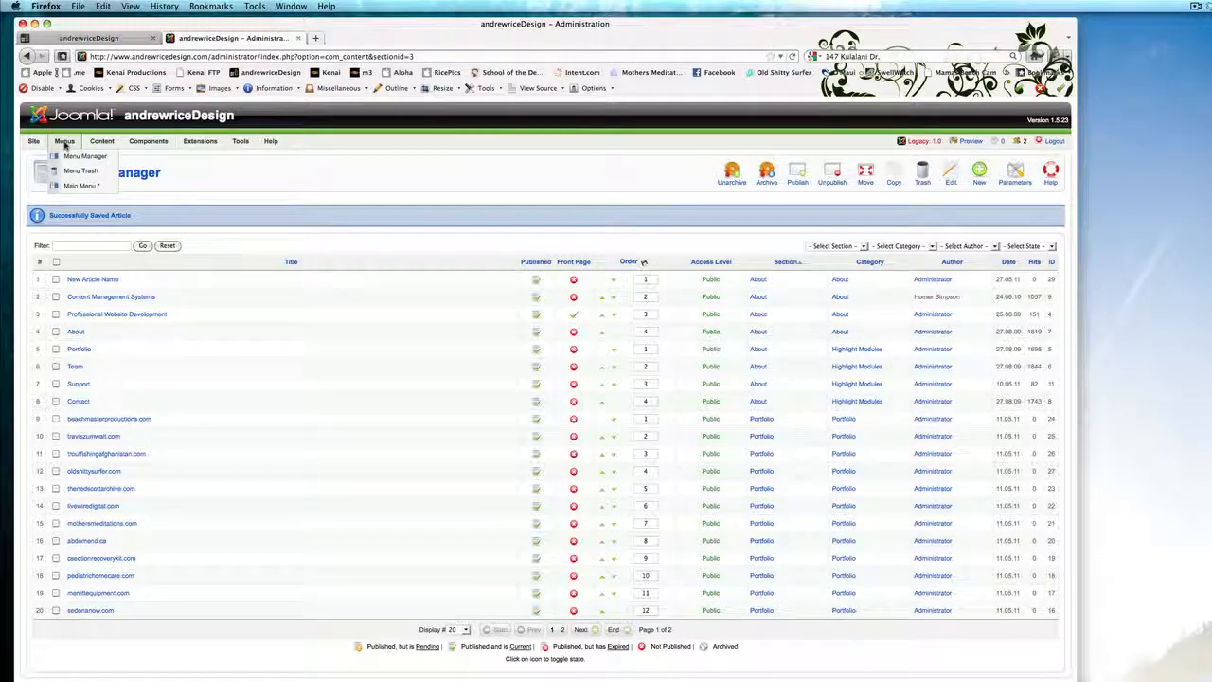
pyautogui.click(88, 38)
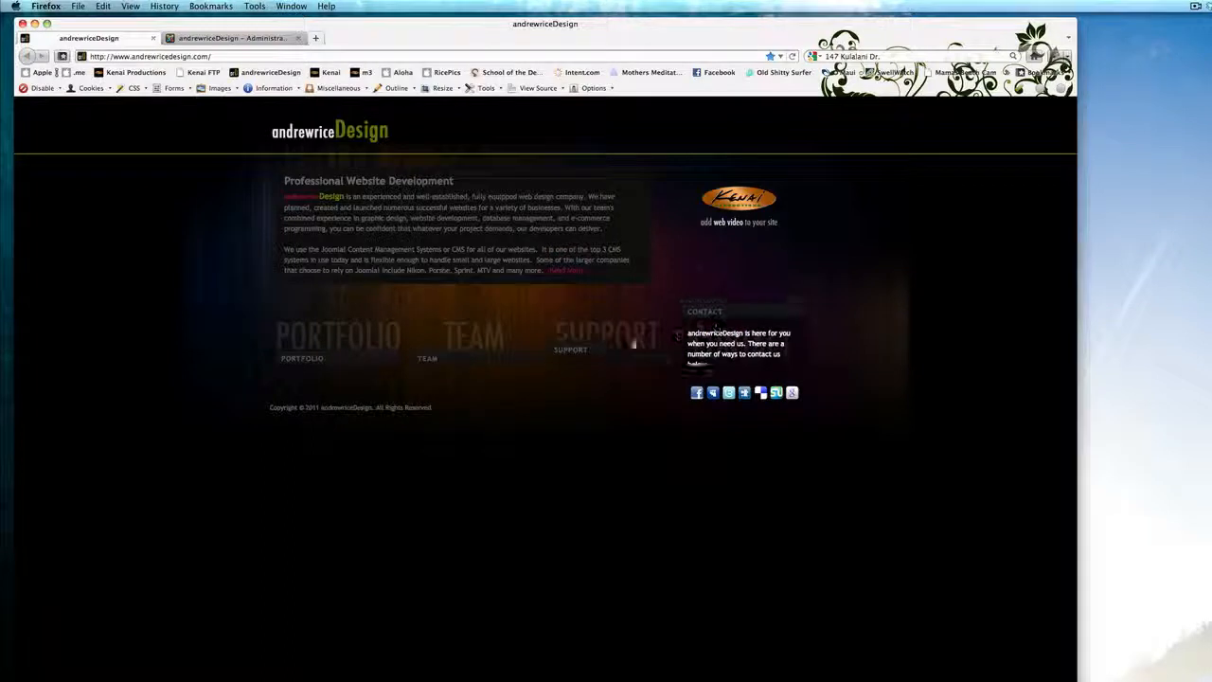
pyautogui.click(354, 351)
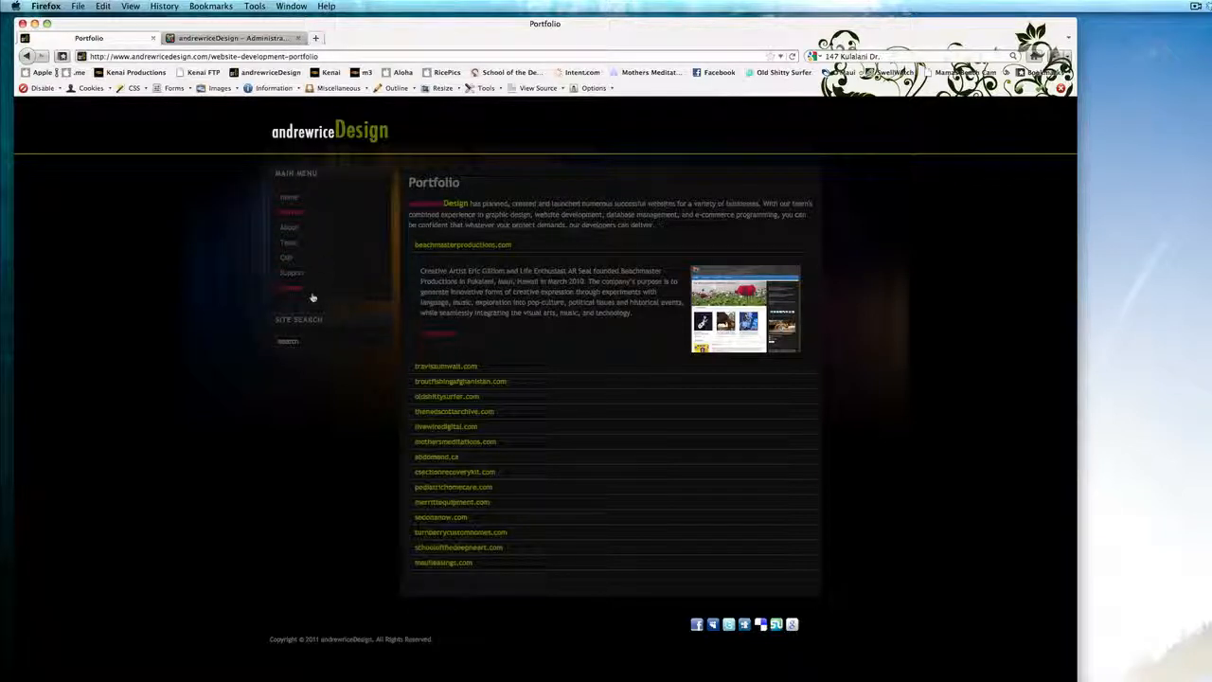
# Return to the administration tab and open the Main Menu's menu items.
pyautogui.click(220, 38)
pyautogui.moveTo(163, 156)
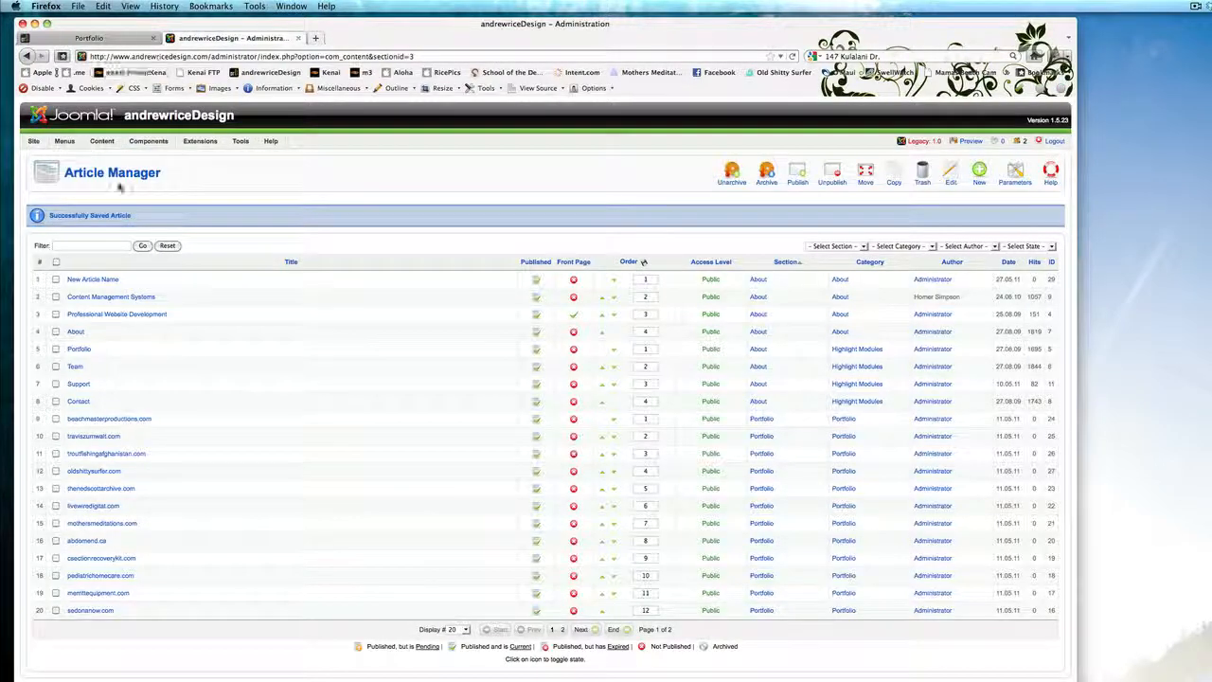
pyautogui.moveTo(57, 142)
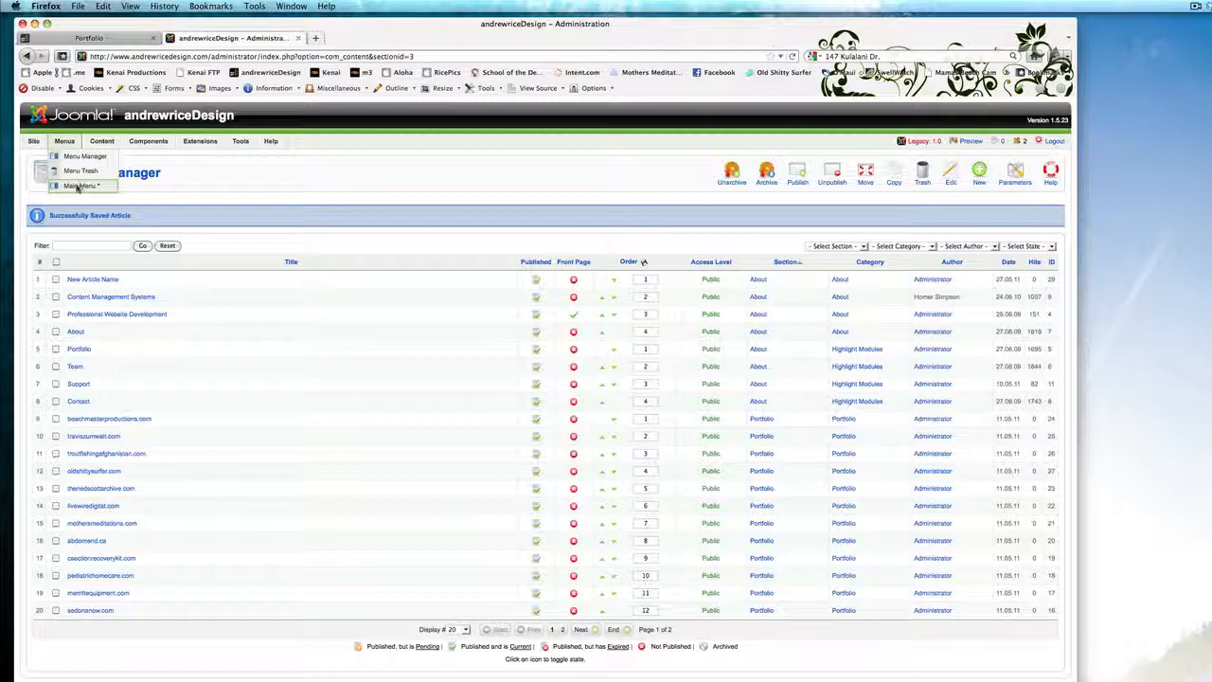
pyautogui.click(78, 187)
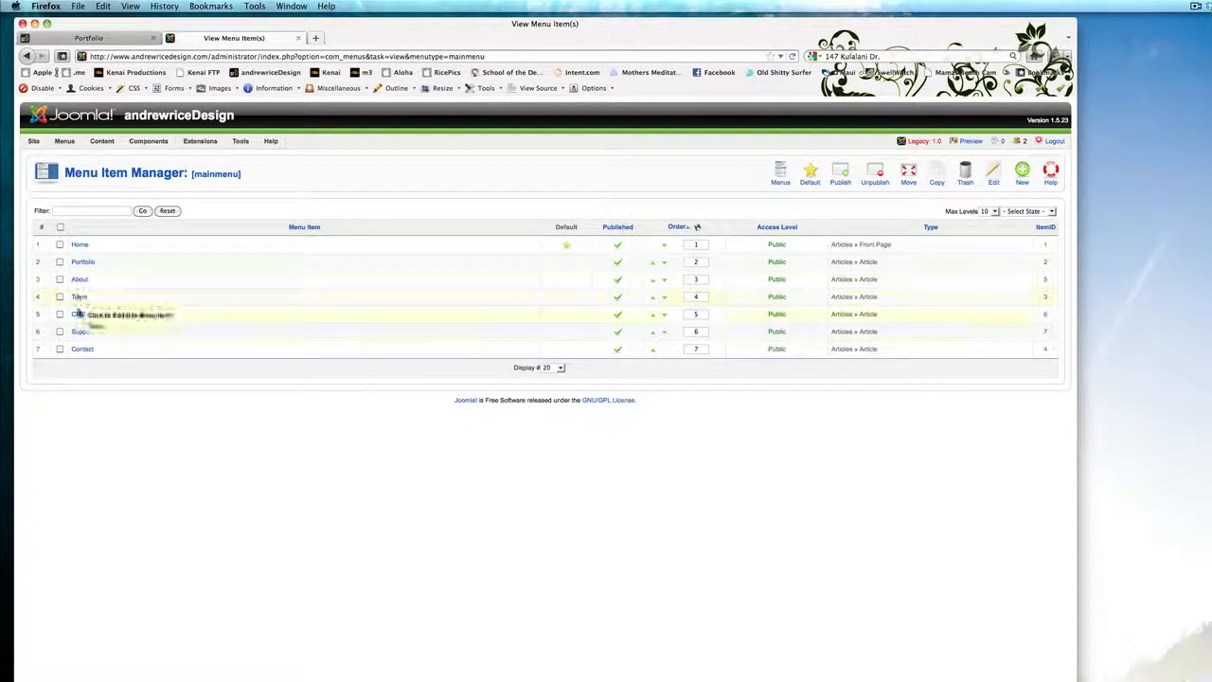
# Create a new main menu item of the Articles » Article Layout type.
pyautogui.click(89, 39)
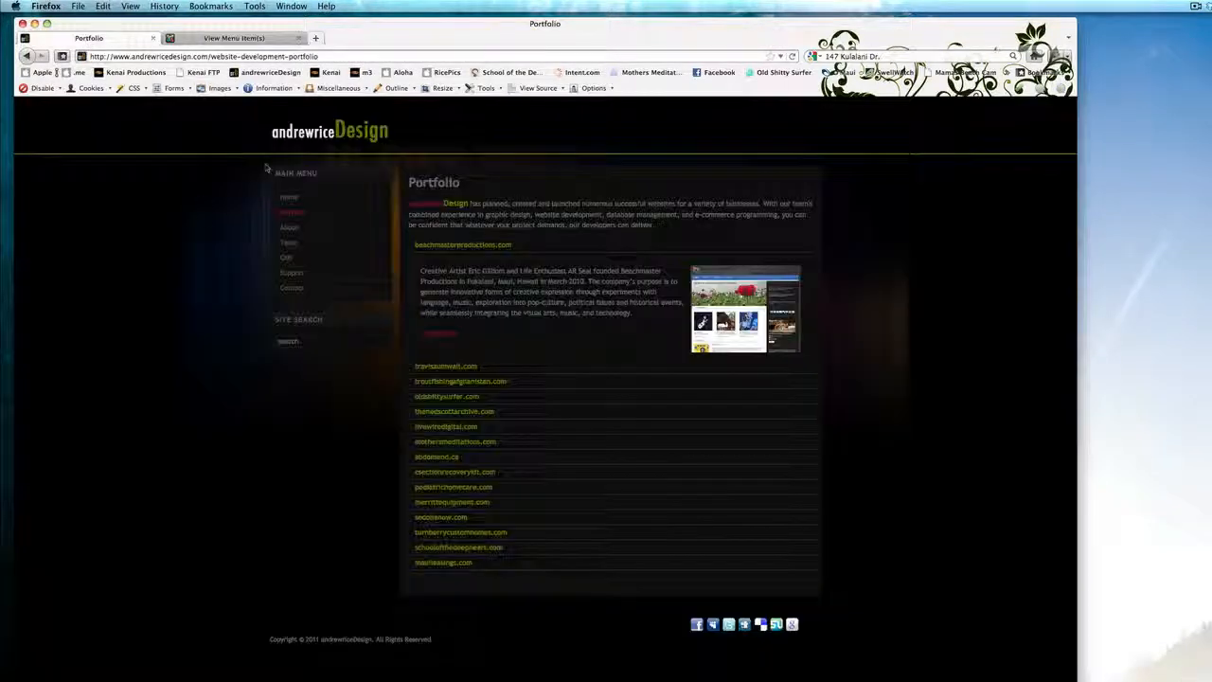
pyautogui.click(227, 38)
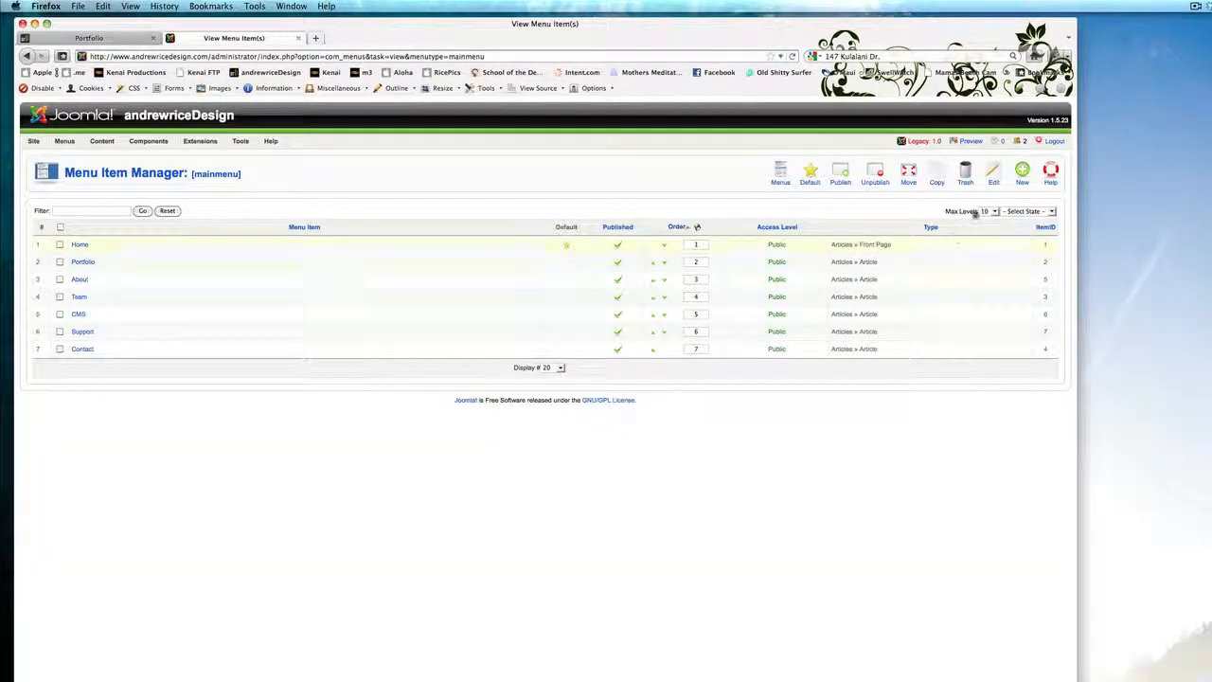
pyautogui.click(1022, 172)
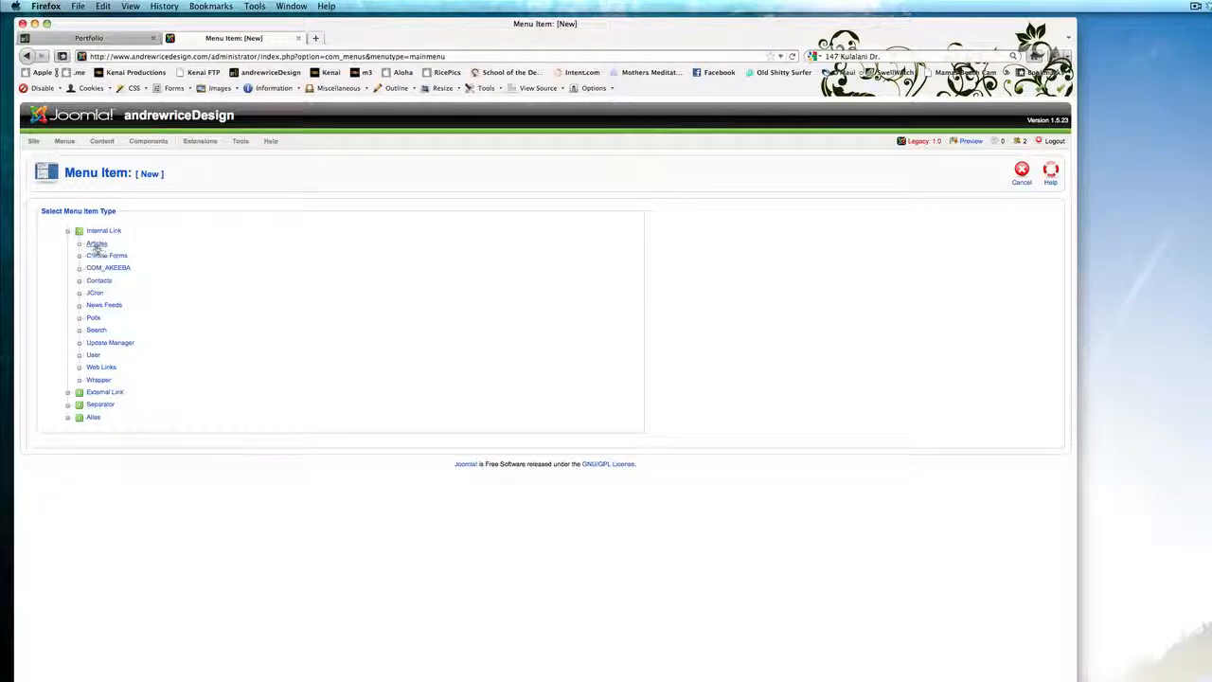
pyautogui.click(95, 246)
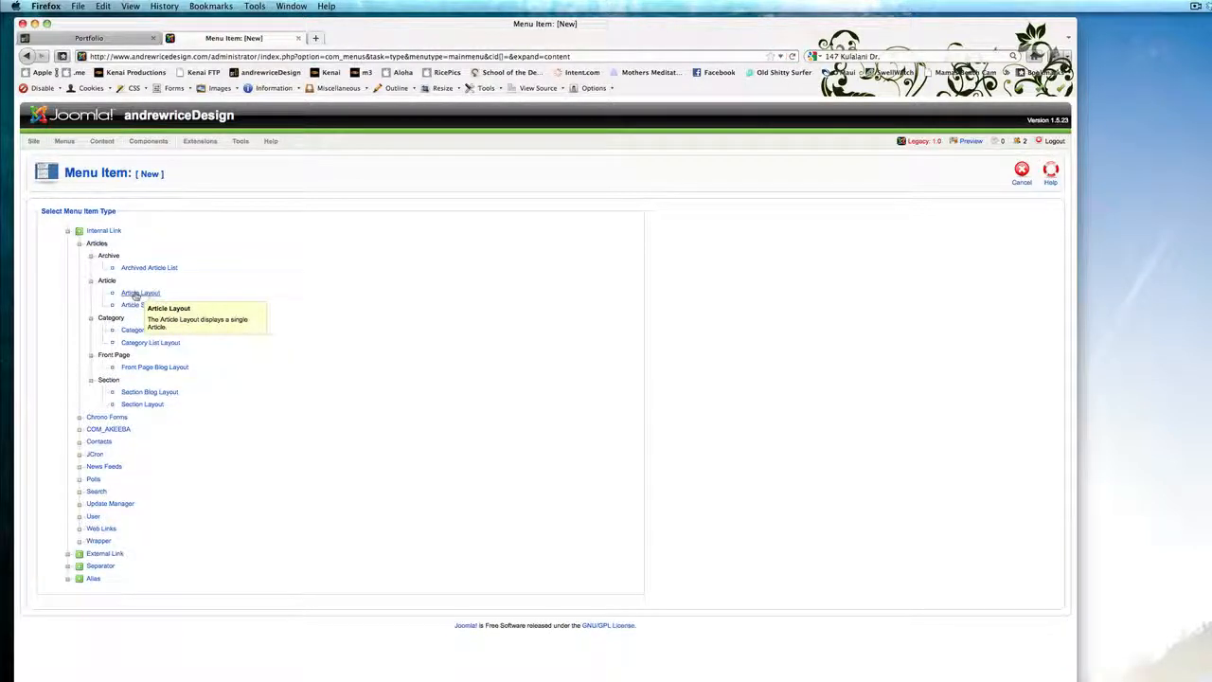
pyautogui.click(136, 295)
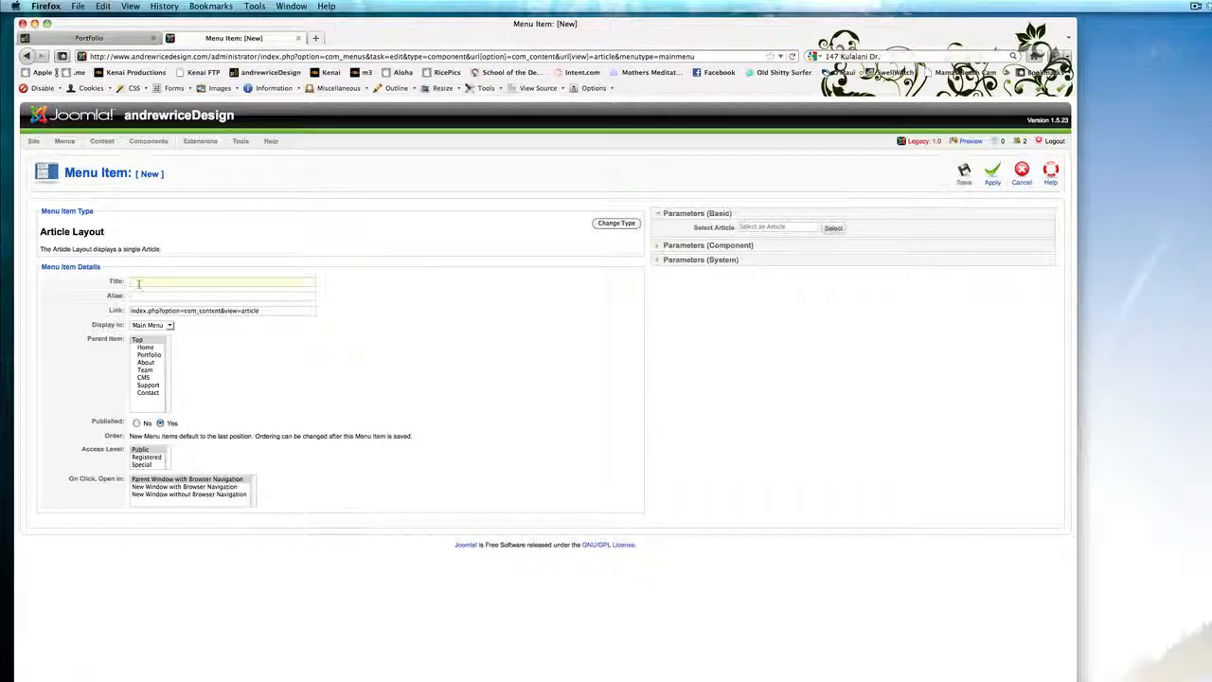
# Enter New Article Test as the menu item title.
pyautogui.write('Ne')
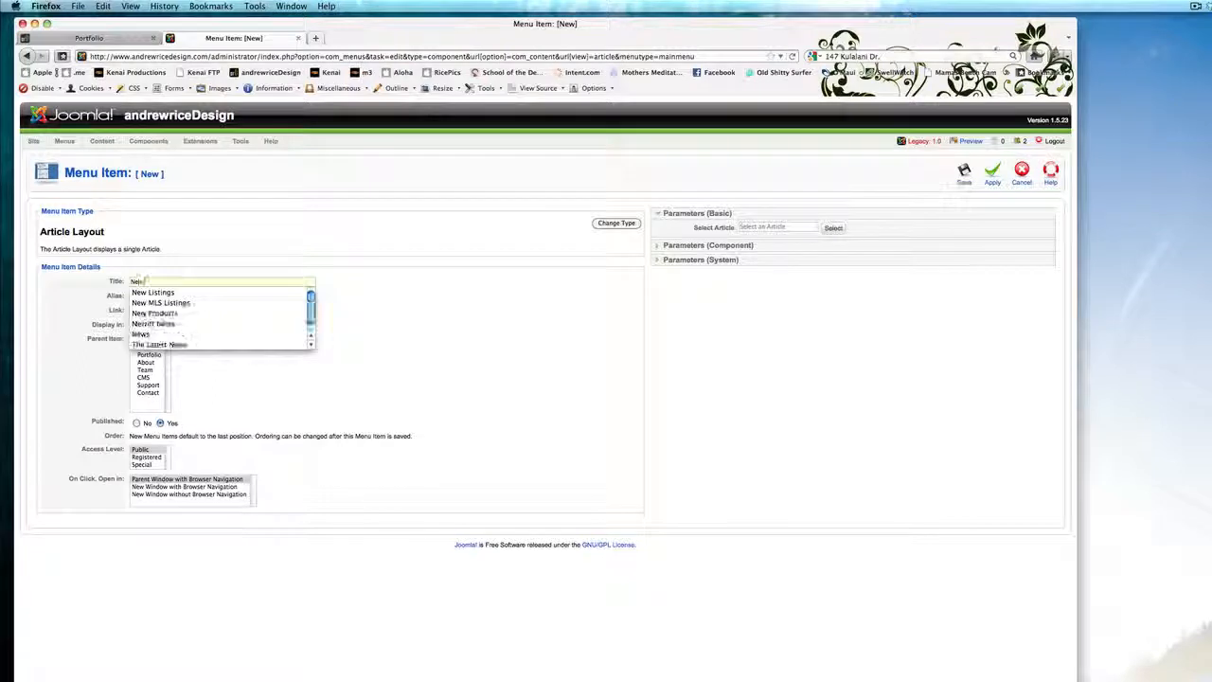
pyautogui.write('w Article Test')
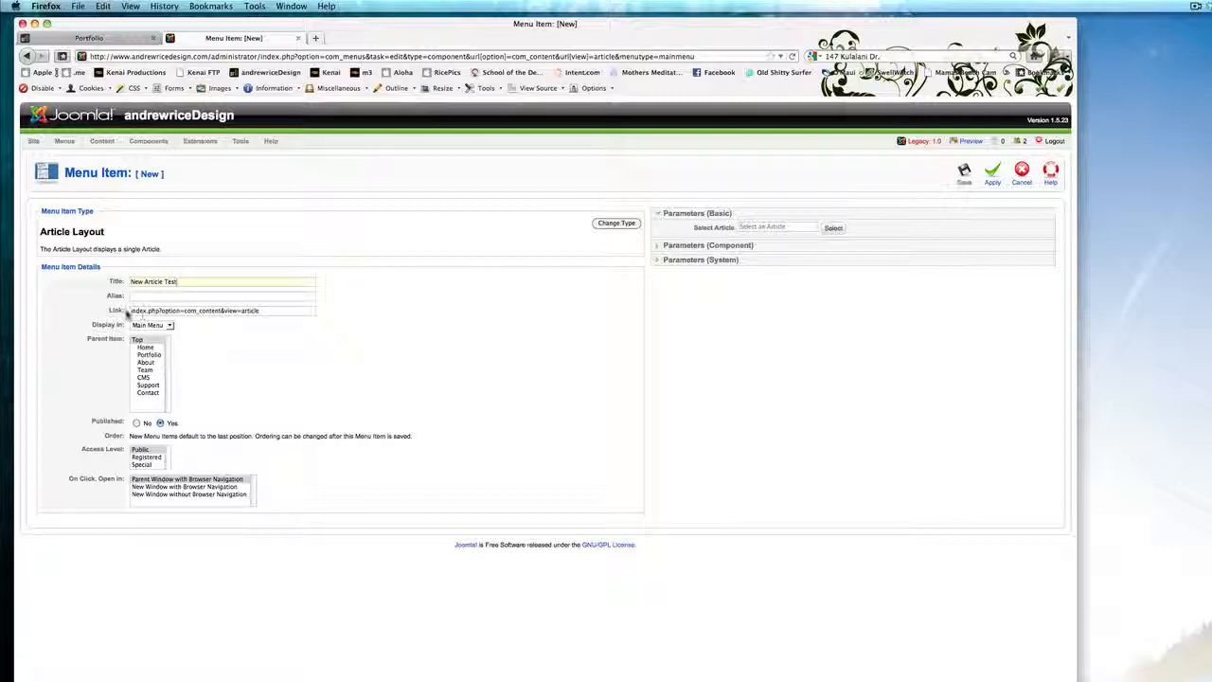
pyautogui.click(218, 310)
# Keep Main Menu as the display menu and set the parent item to Top.
pyautogui.click(169, 296)
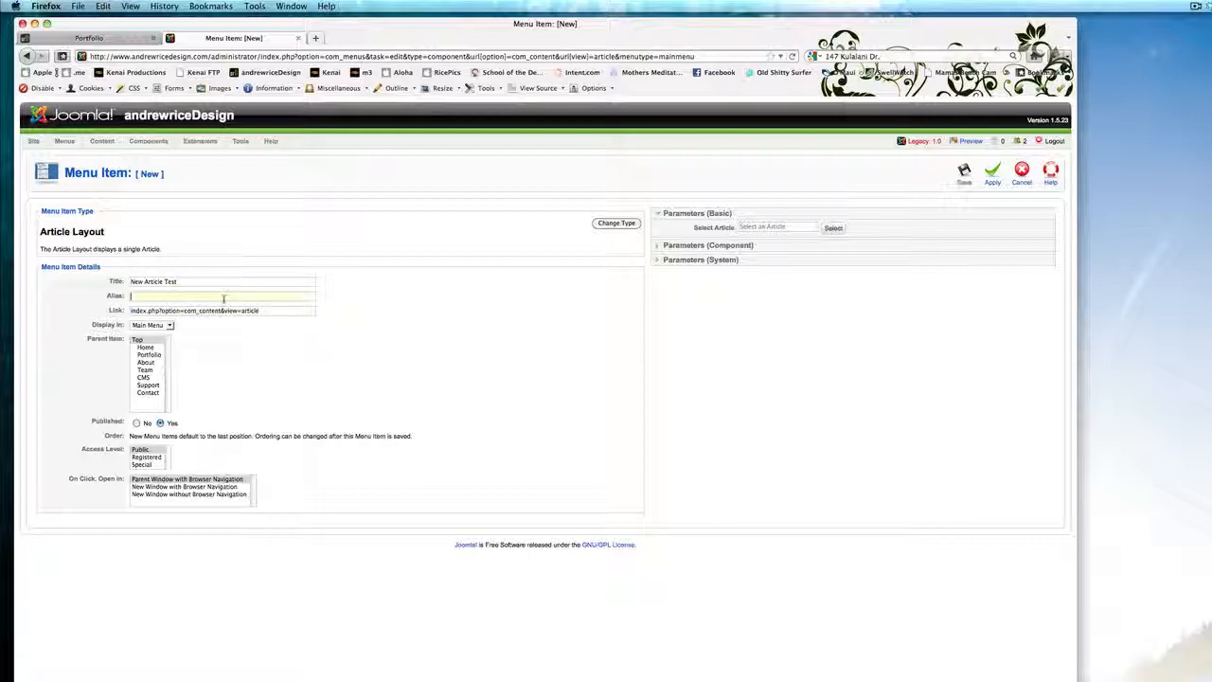
pyautogui.click(165, 311)
pyautogui.click(142, 328)
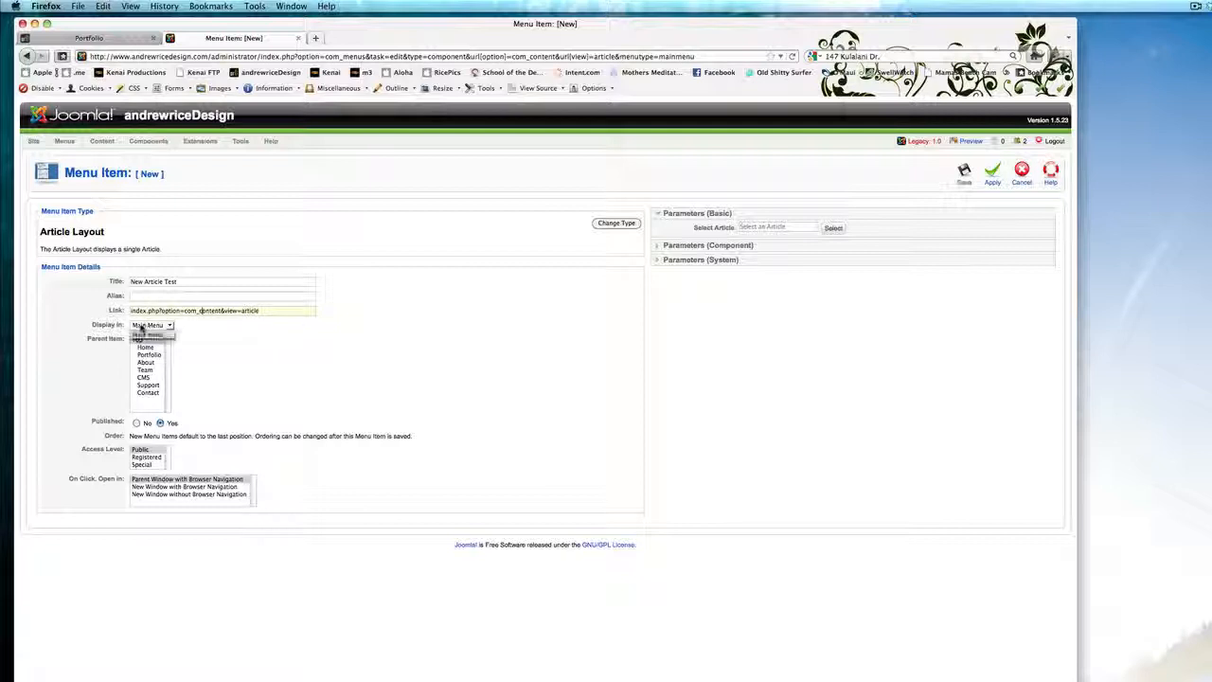
pyautogui.click(215, 327)
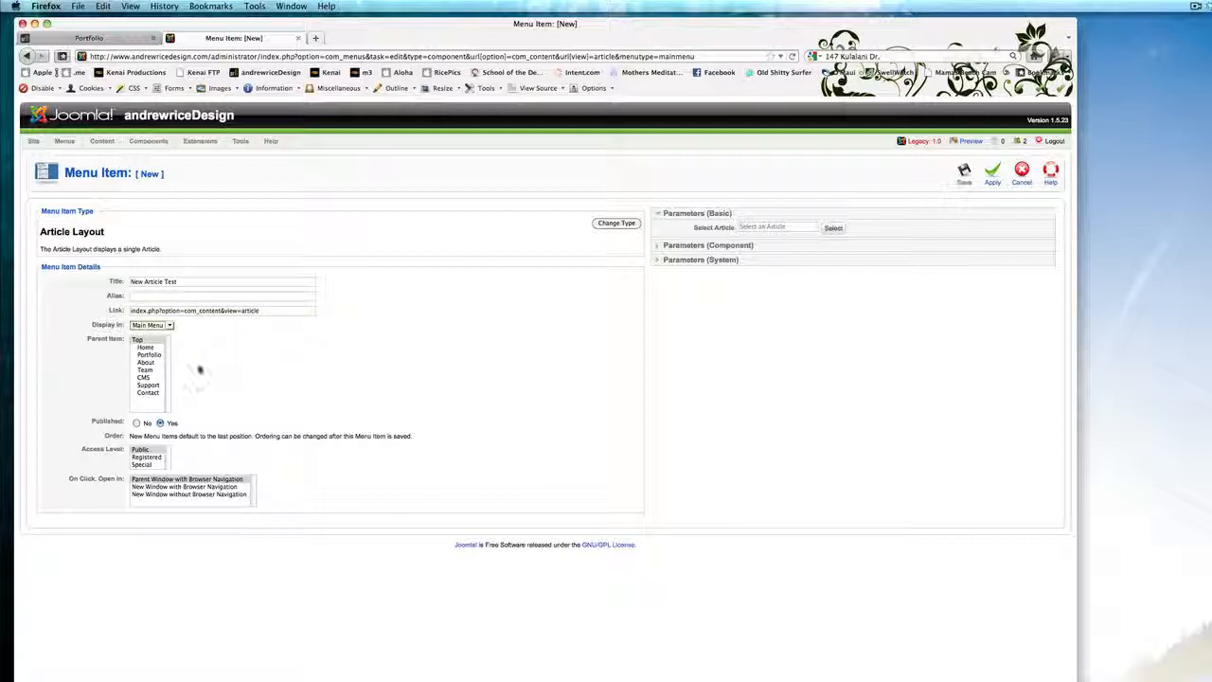
pyautogui.click(145, 348)
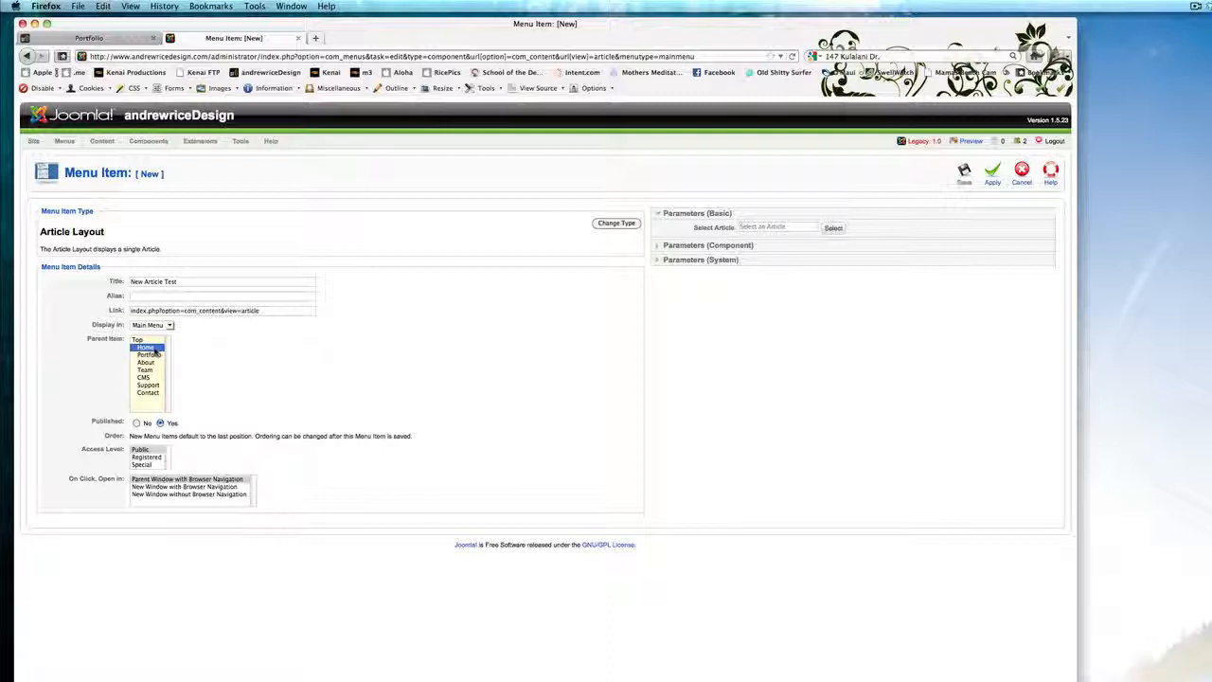
pyautogui.click(141, 340)
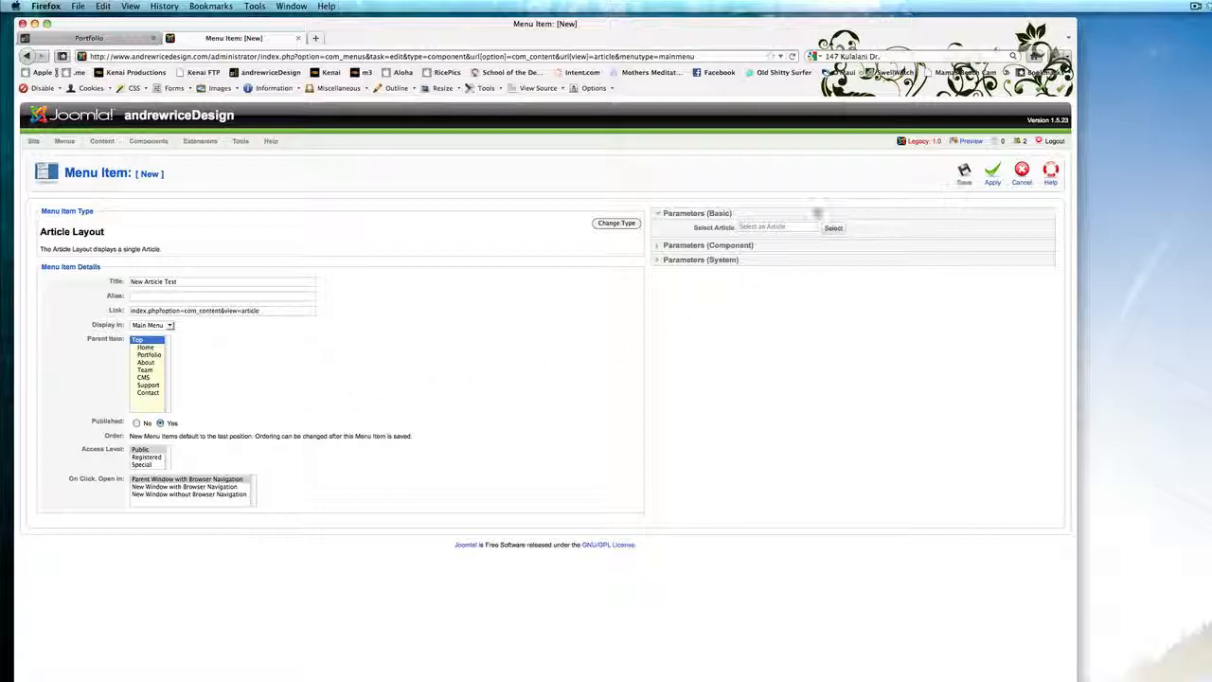
# Expand the component parameters, then return to the basic parameters.
pyautogui.click(765, 248)
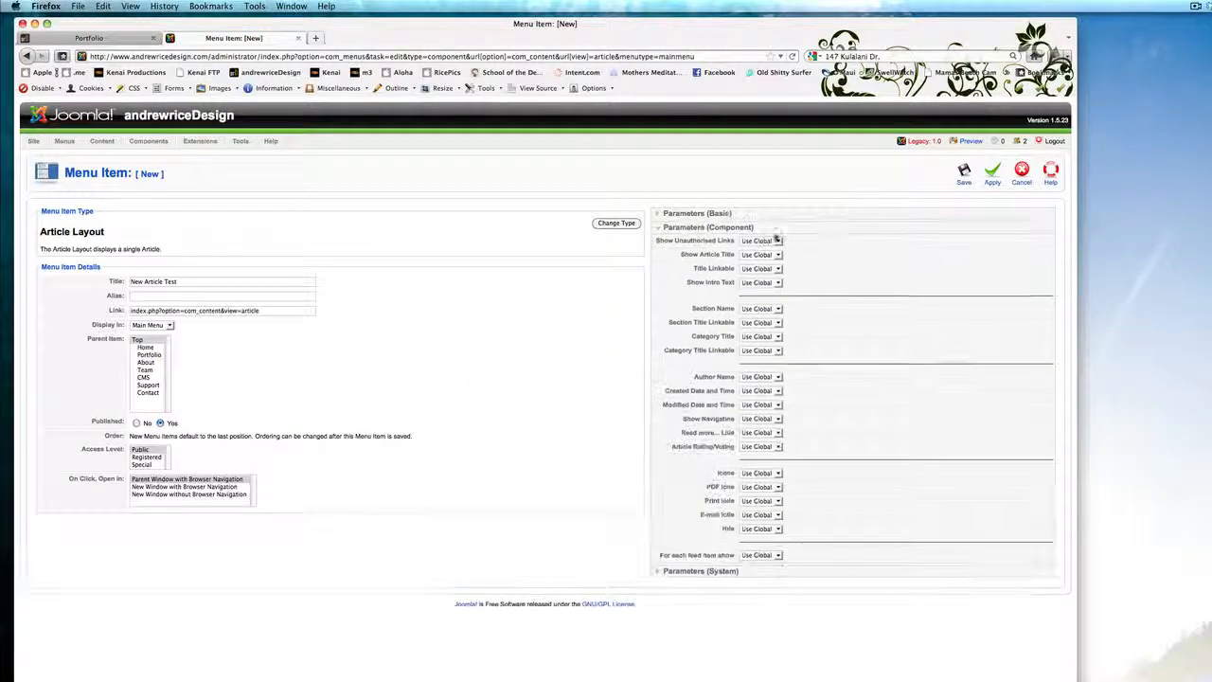
pyautogui.click(801, 229)
pyautogui.click(792, 216)
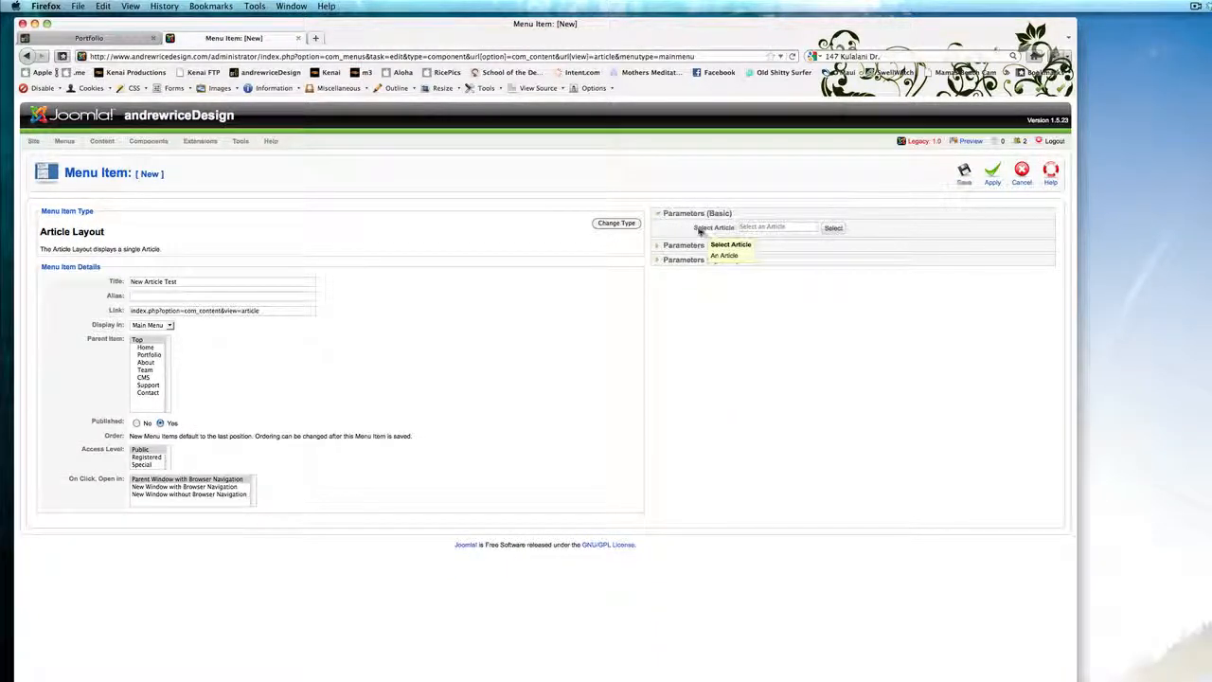
# Choose New Article Name as the menu item's article, filtering the picker by the About category, and save the menu item.
pyautogui.click(832, 229)
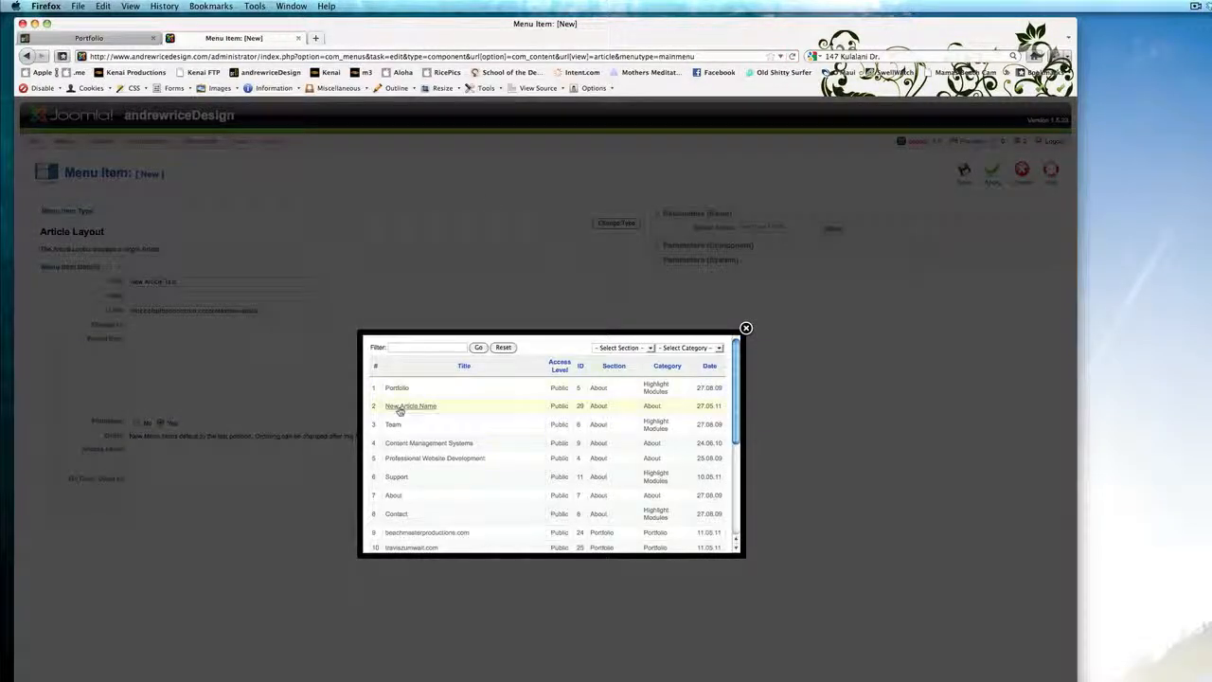
pyautogui.scroll(-10, 416, 417)
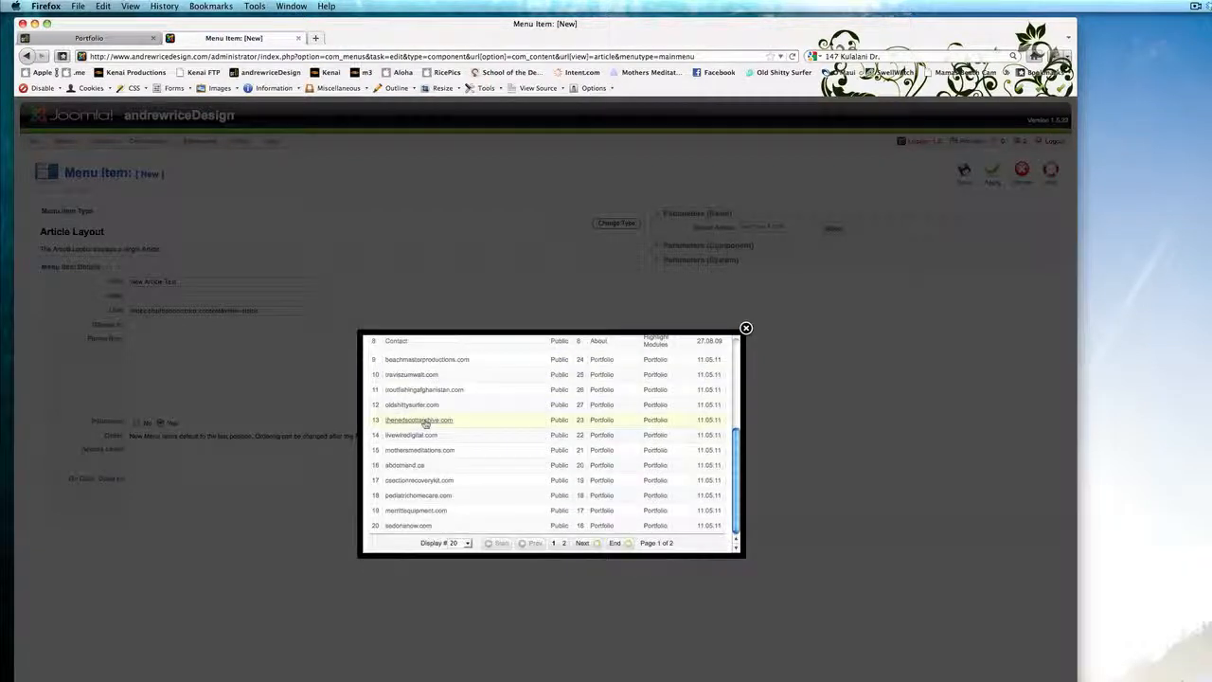
pyautogui.scroll(10, 421, 421)
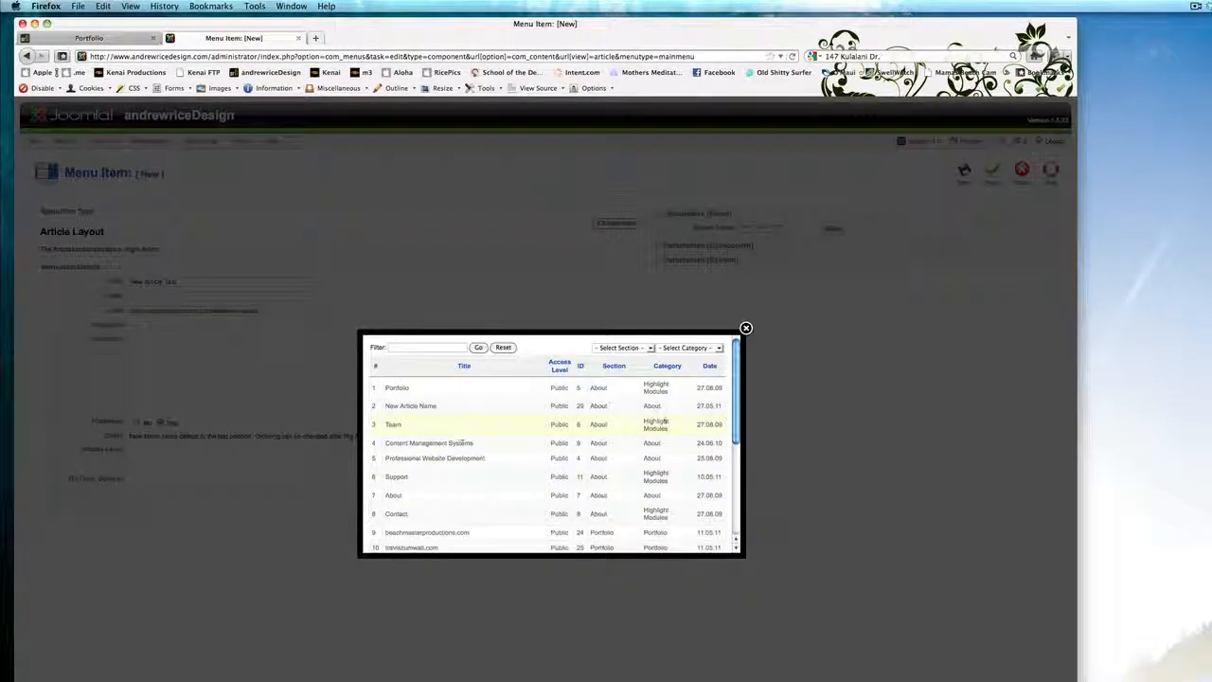
pyautogui.click(675, 348)
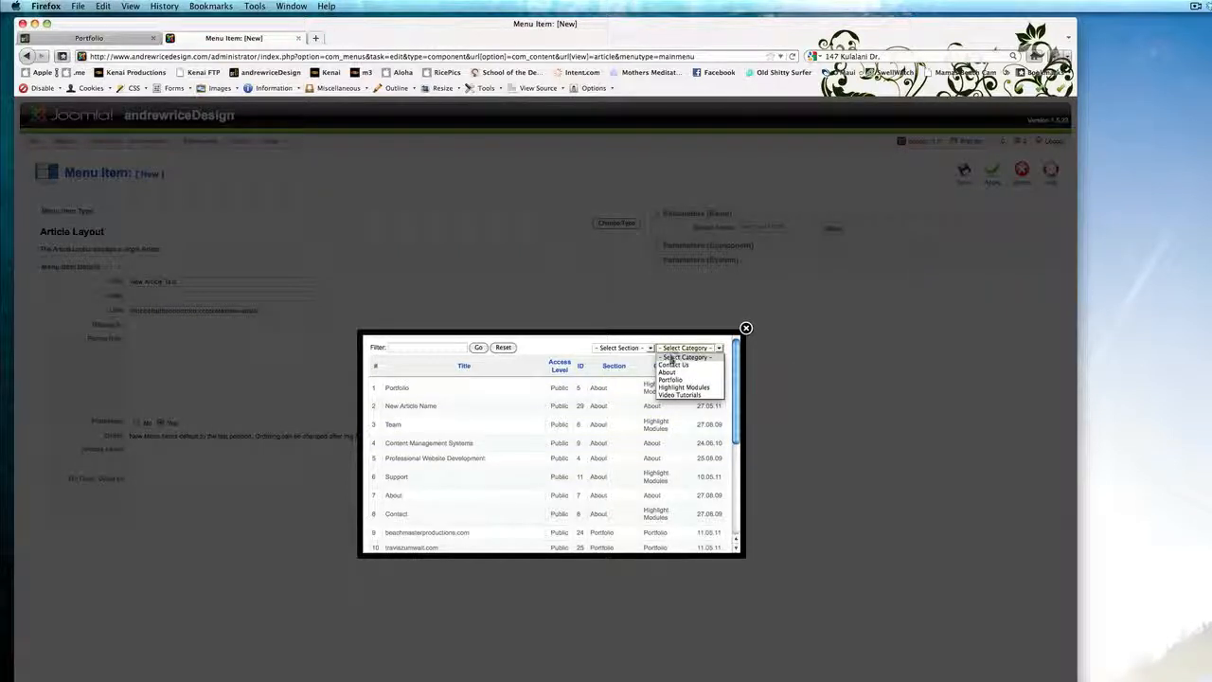
pyautogui.click(671, 373)
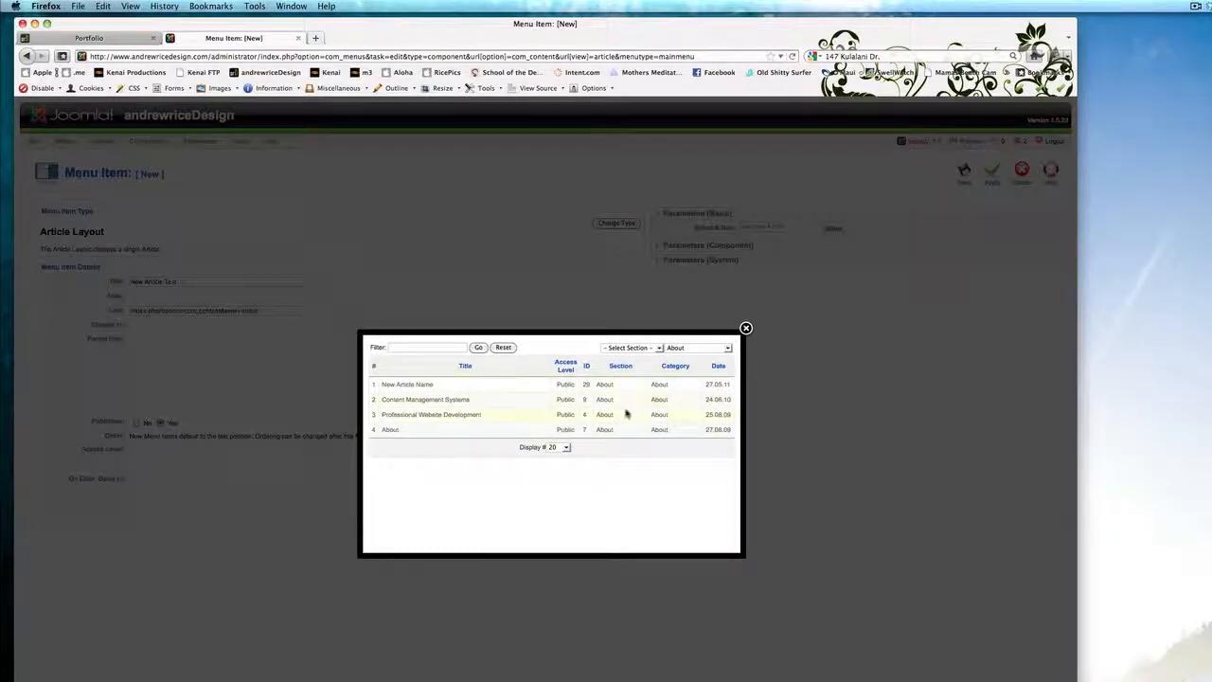
pyautogui.click(400, 385)
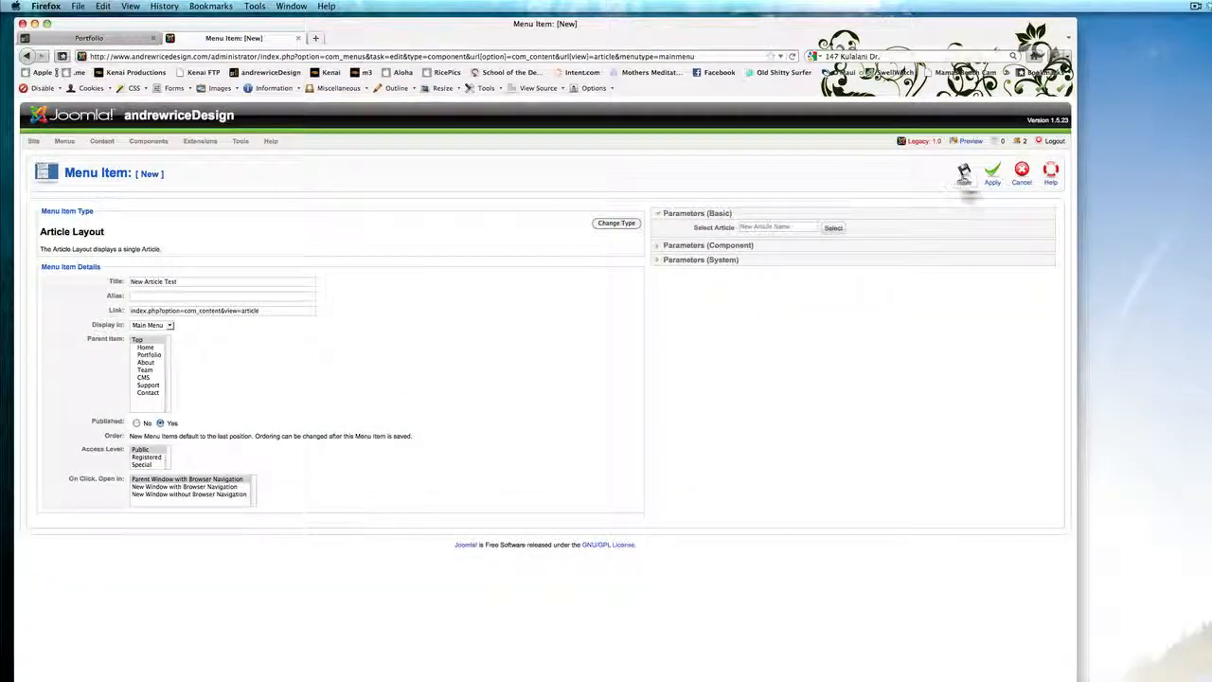
pyautogui.click(964, 178)
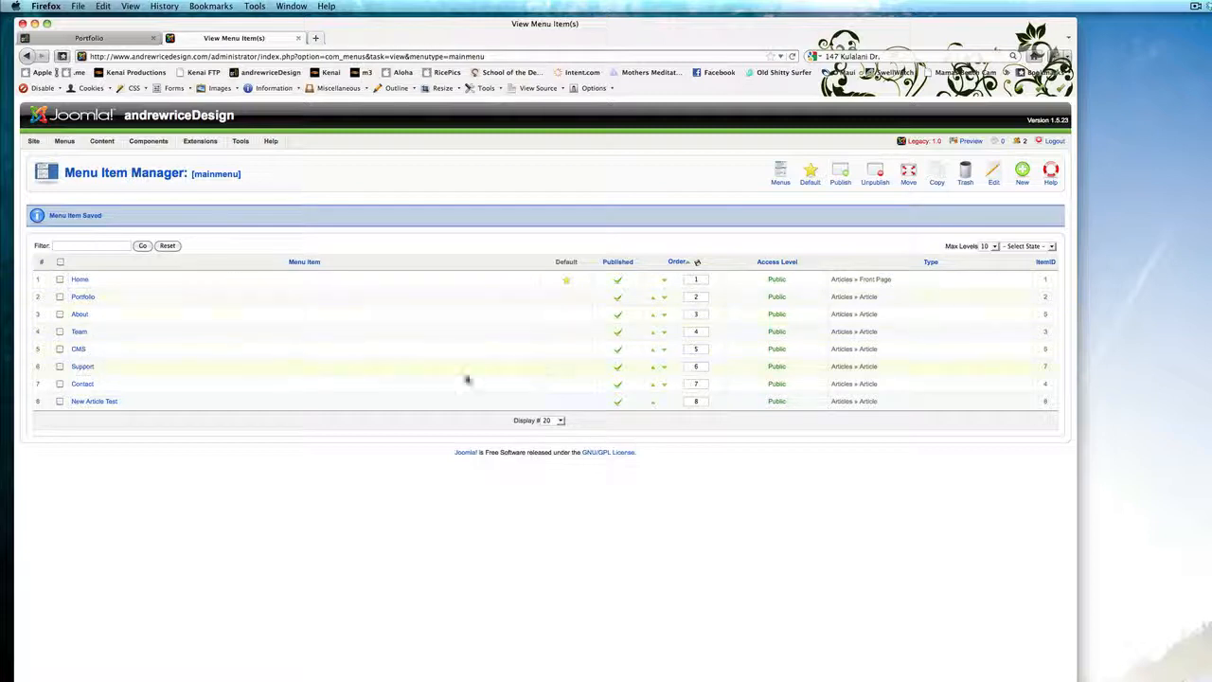
pyautogui.doubleClick(702, 279)
pyautogui.write('3')
pyautogui.press('Tab')
pyautogui.write('4')
# Move the New Article Test menu item up two places so it sits above Support.
pyautogui.click(652, 403)
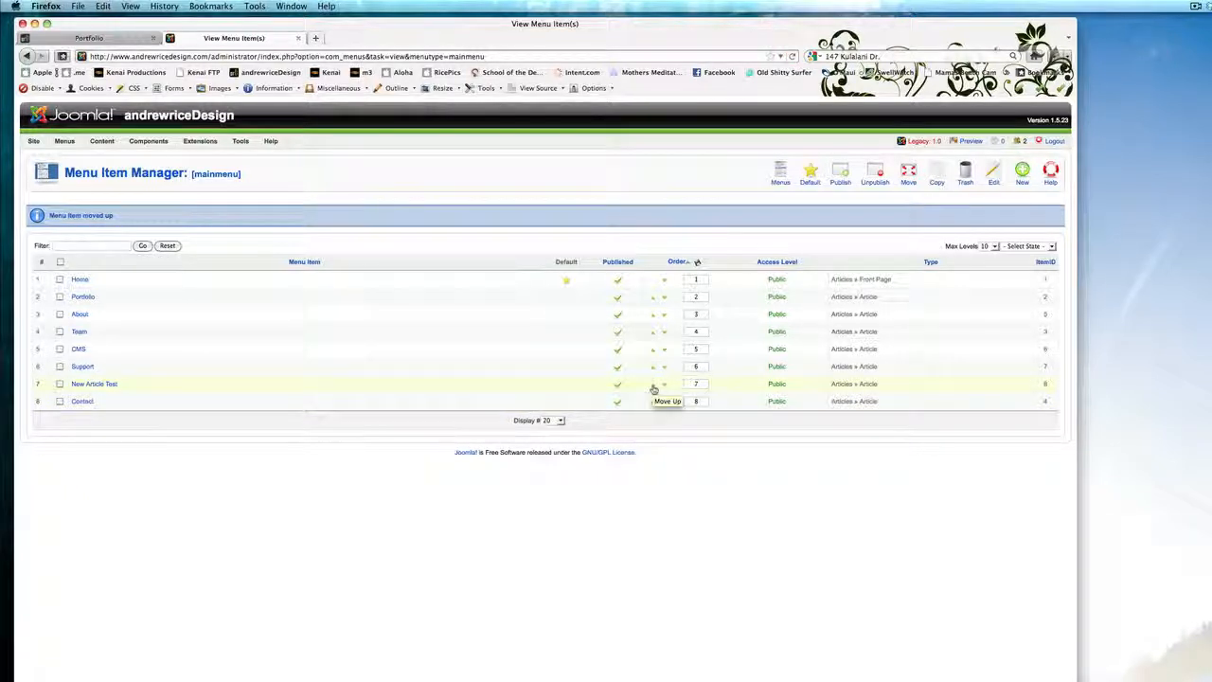
pyautogui.click(653, 388)
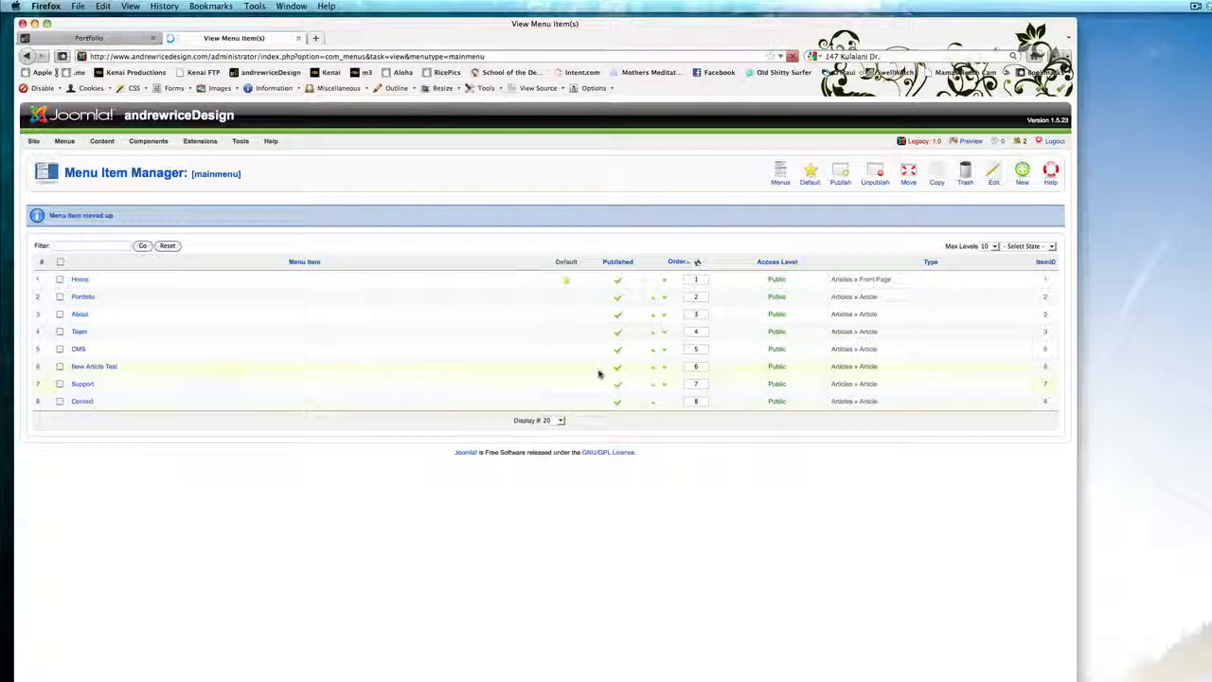
# Reload the front-end Portfolio page and open the New Article Test link in the main menu.
pyautogui.click(109, 38)
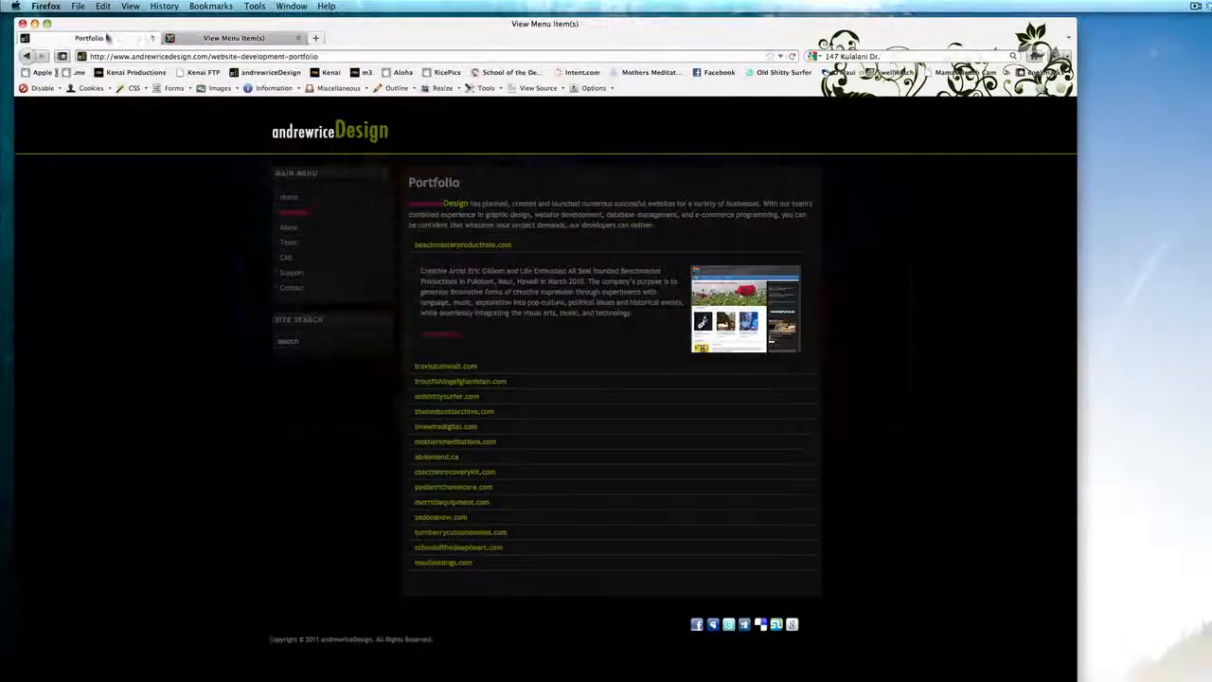
pyautogui.click(792, 56)
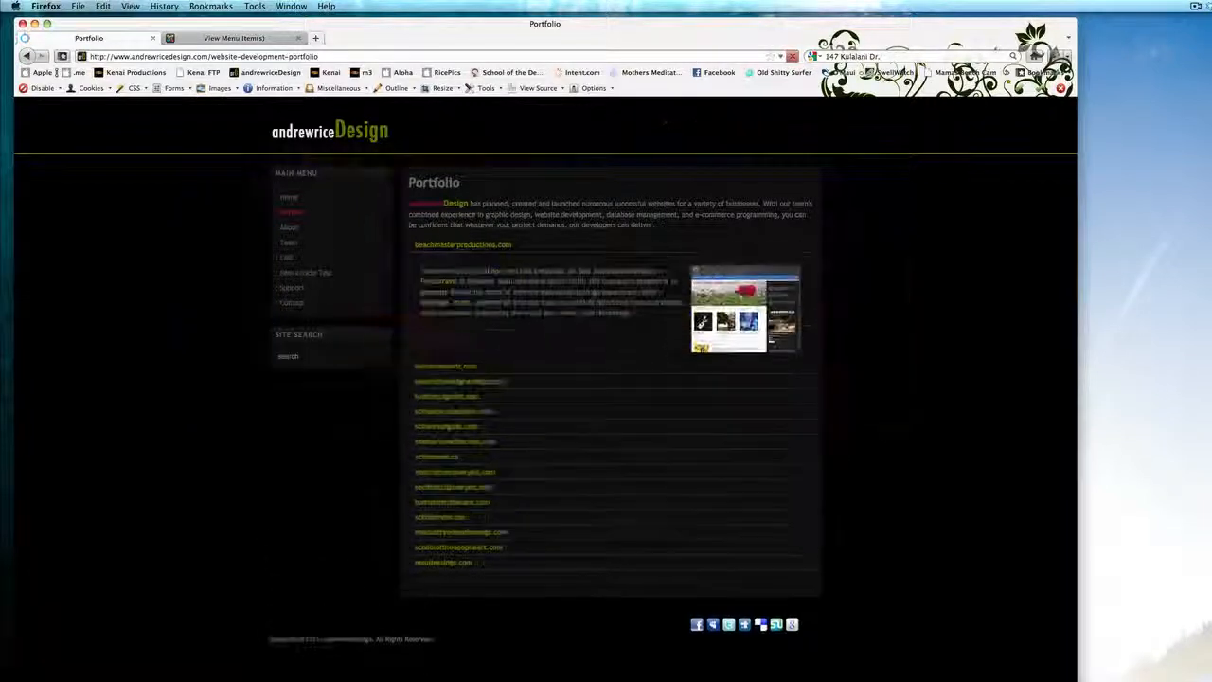
pyautogui.click(305, 274)
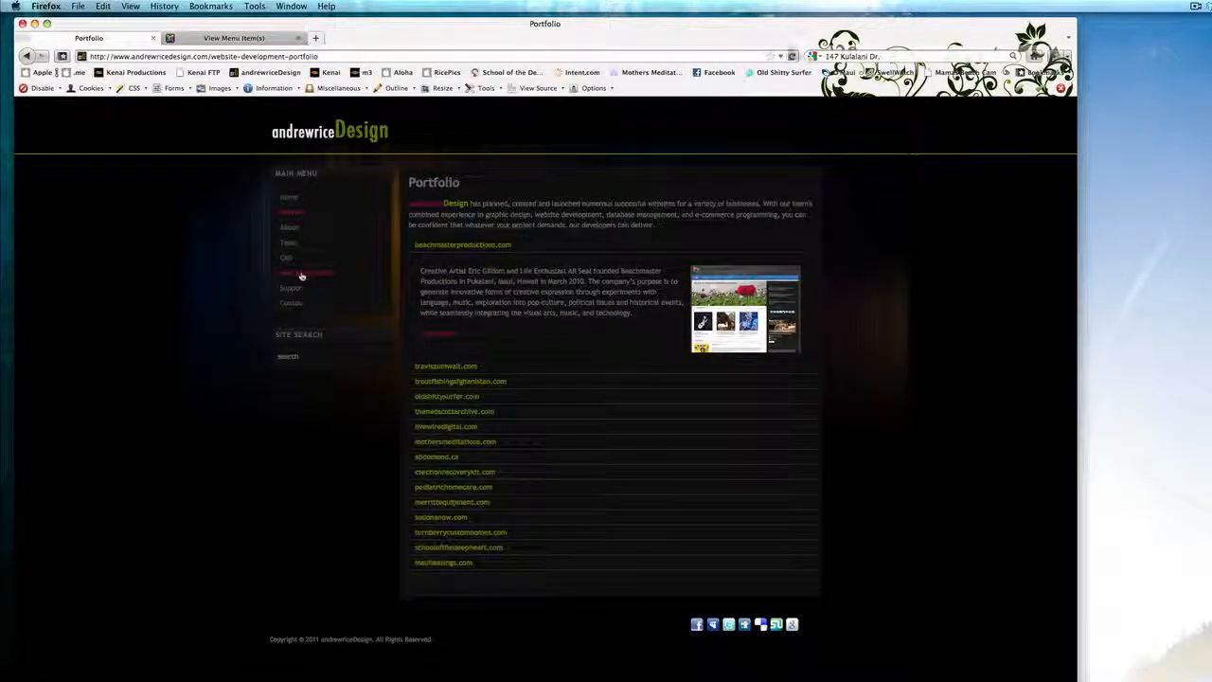